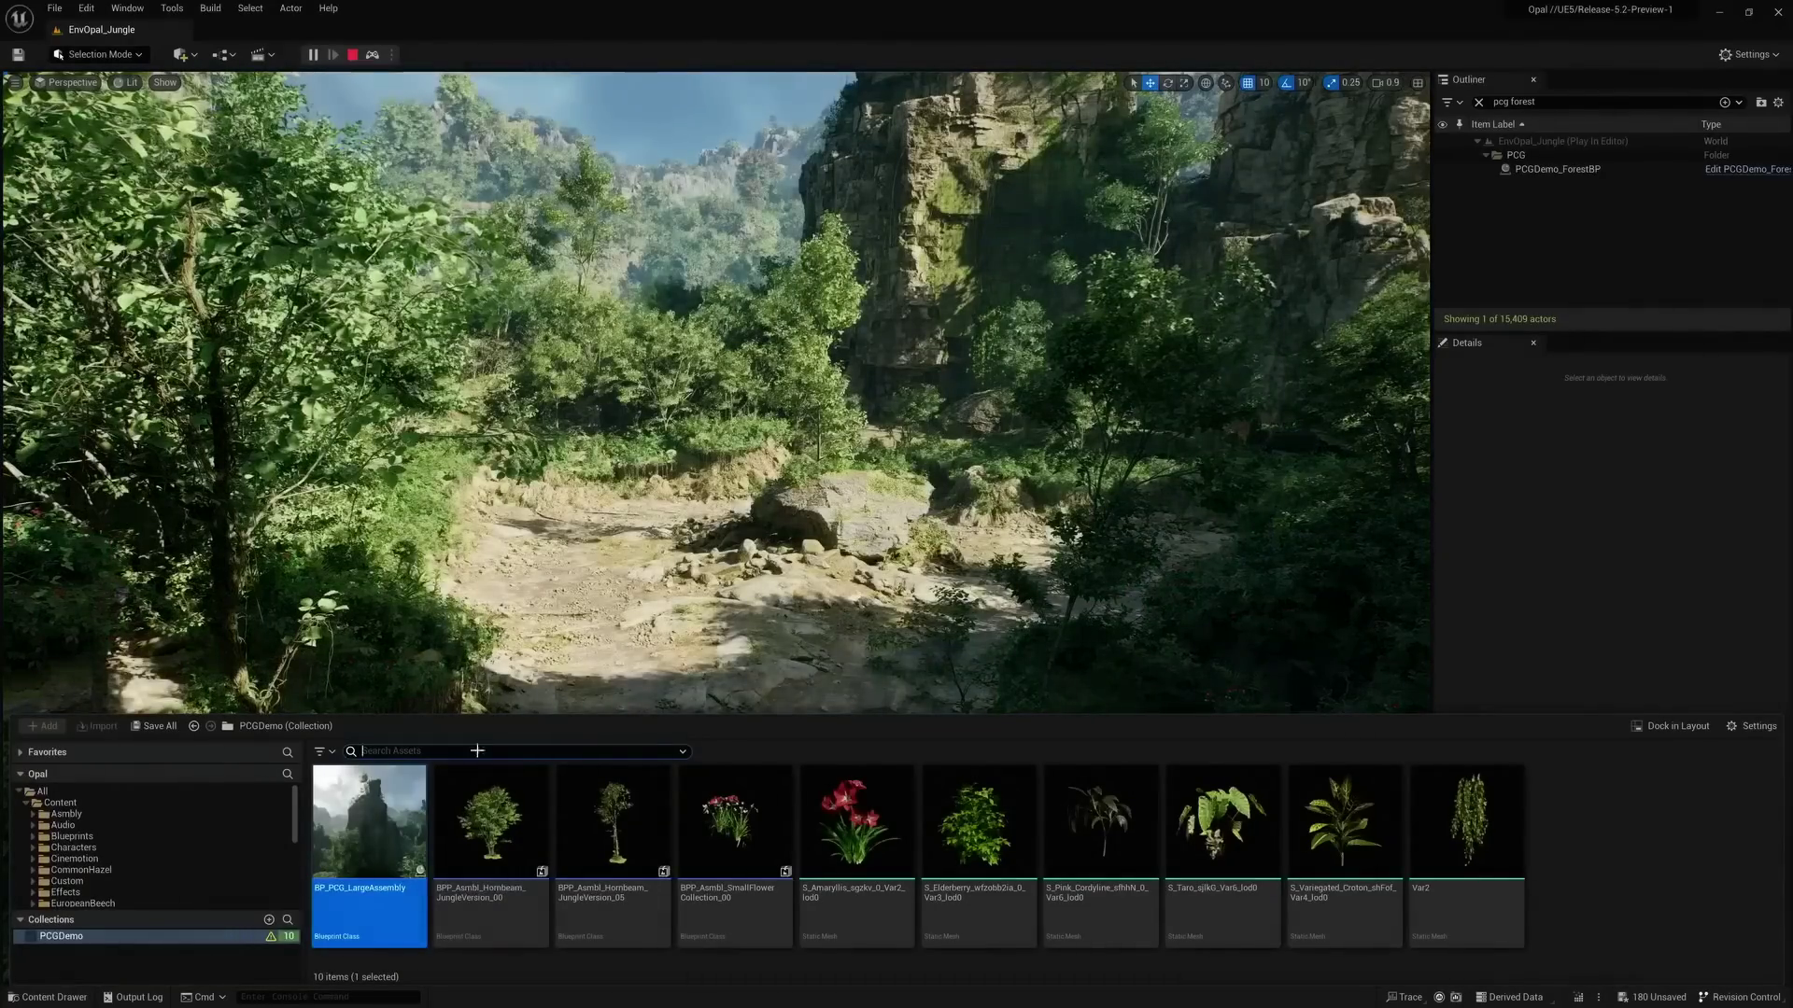
Drag BP_PCG_LargeAssembly into the jungle and fly toward the generated mossy log and foliage
drag(806, 564, 761, 558)
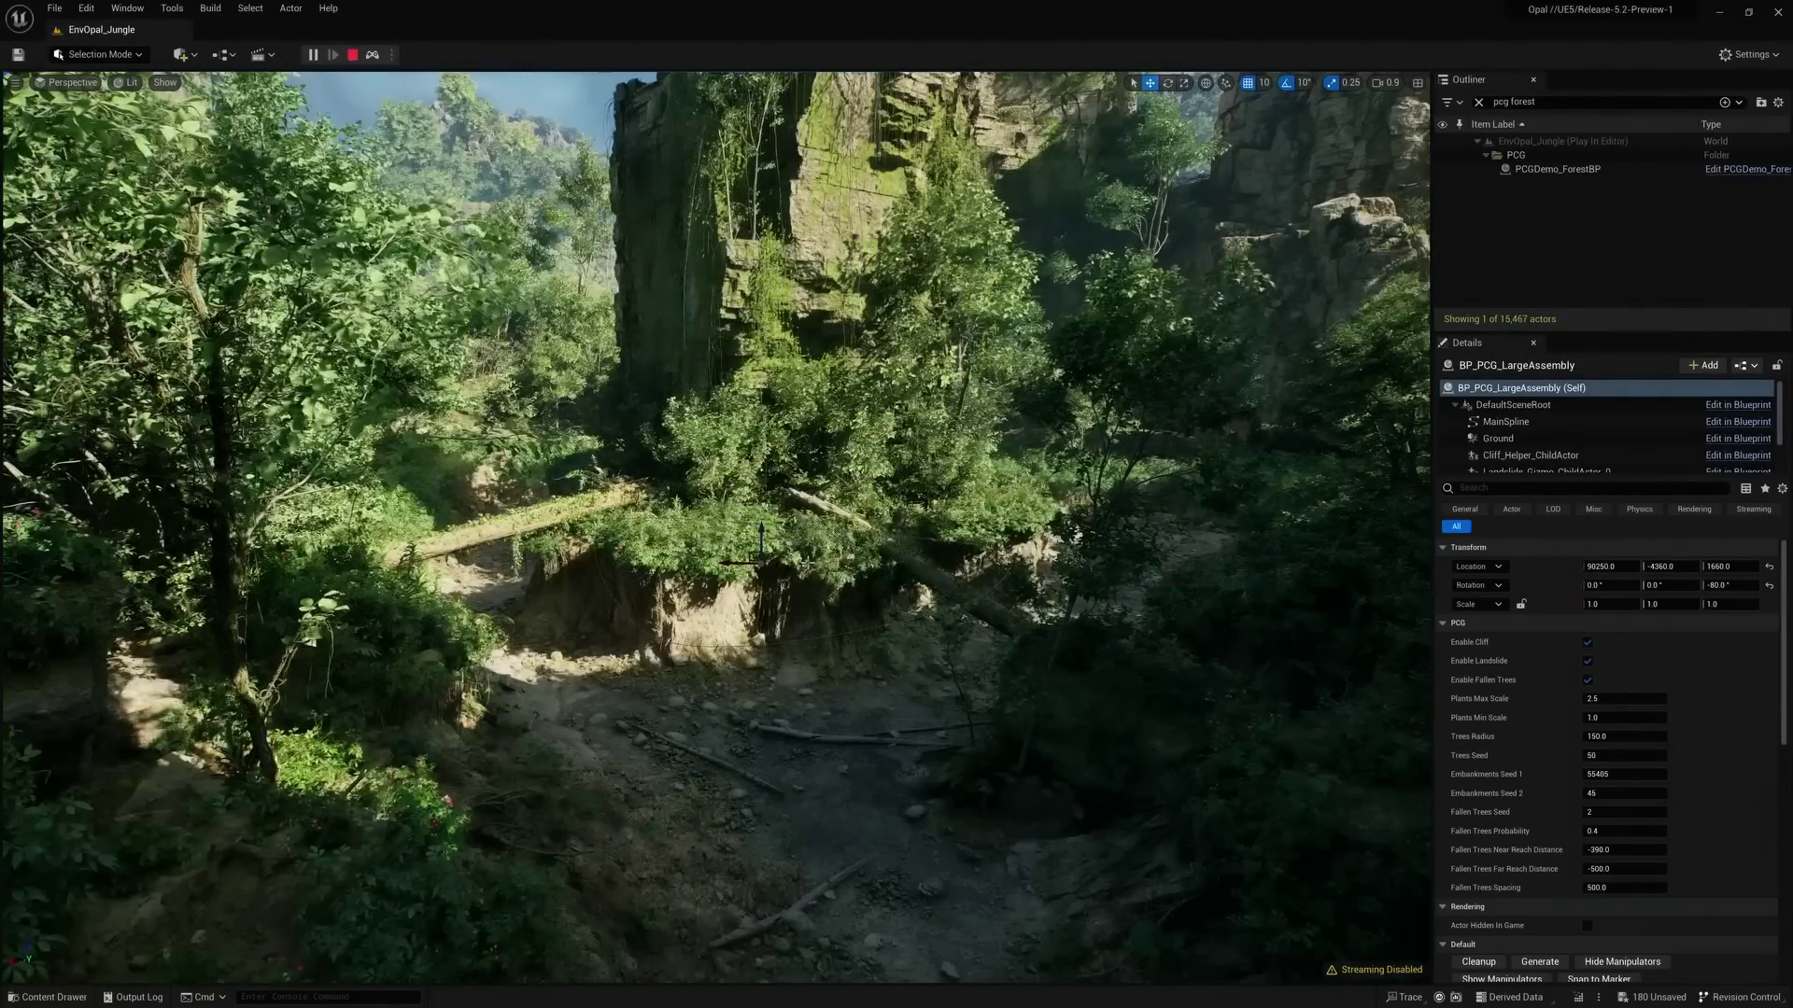
key(w)
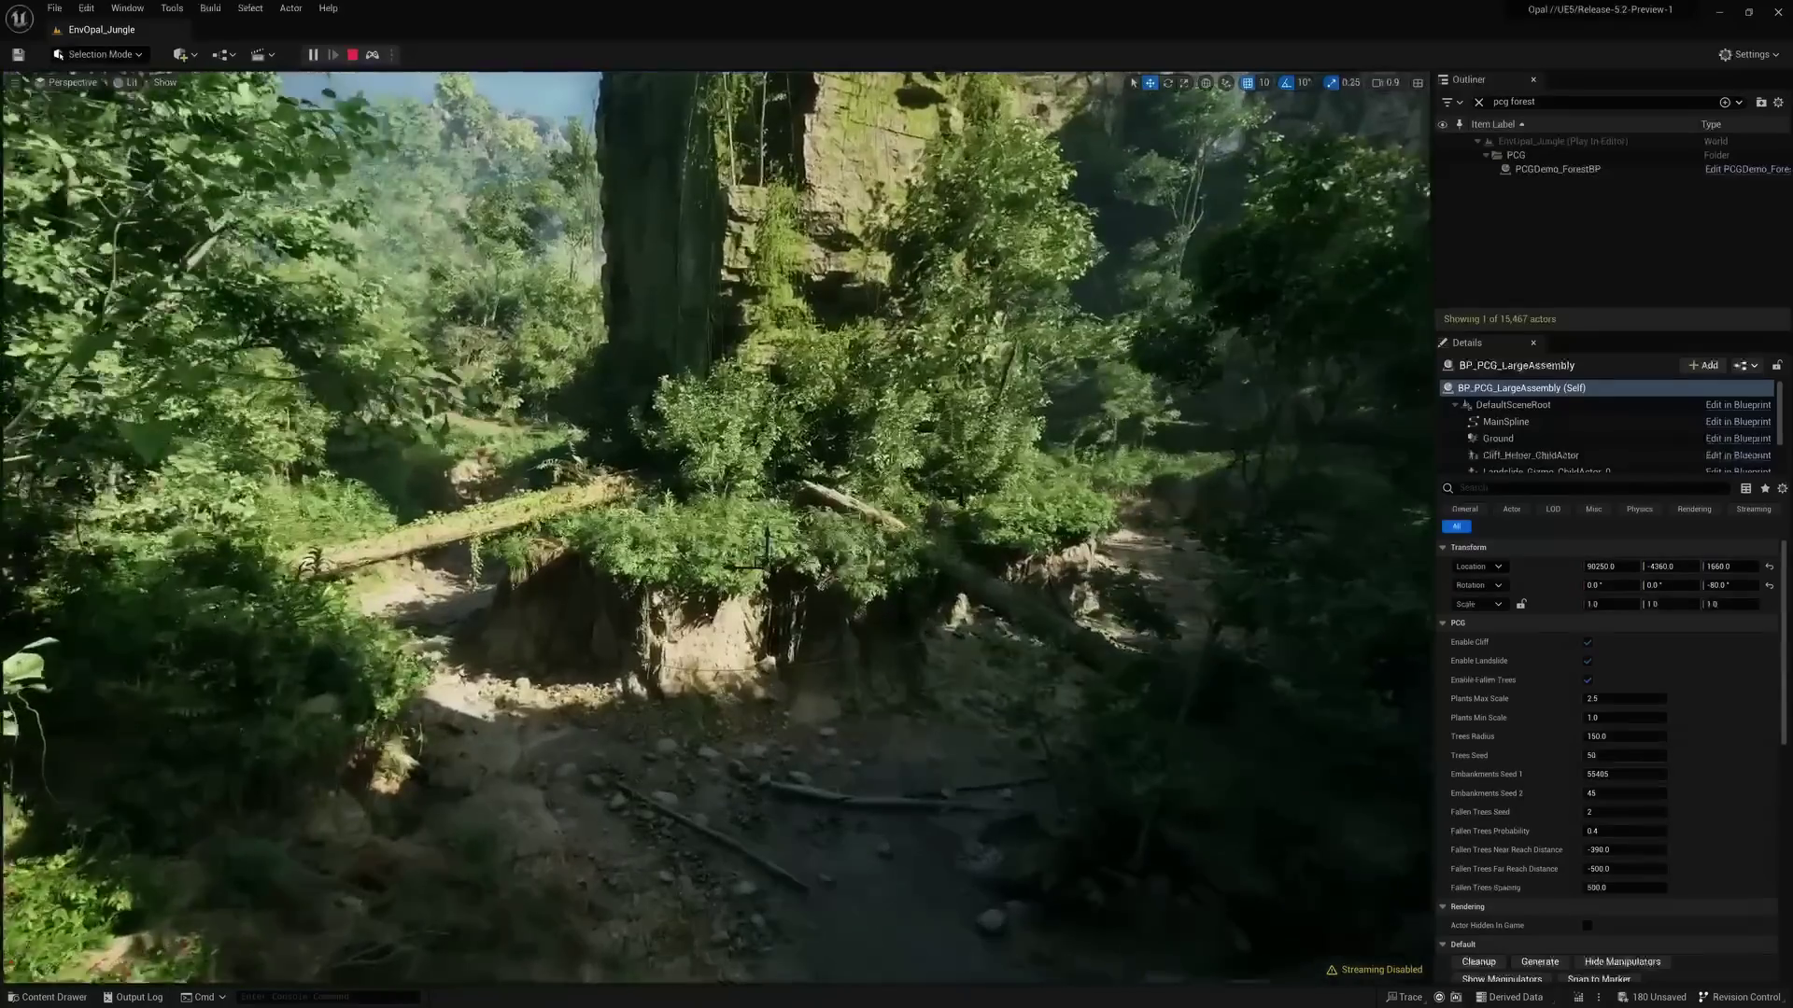
key(w)
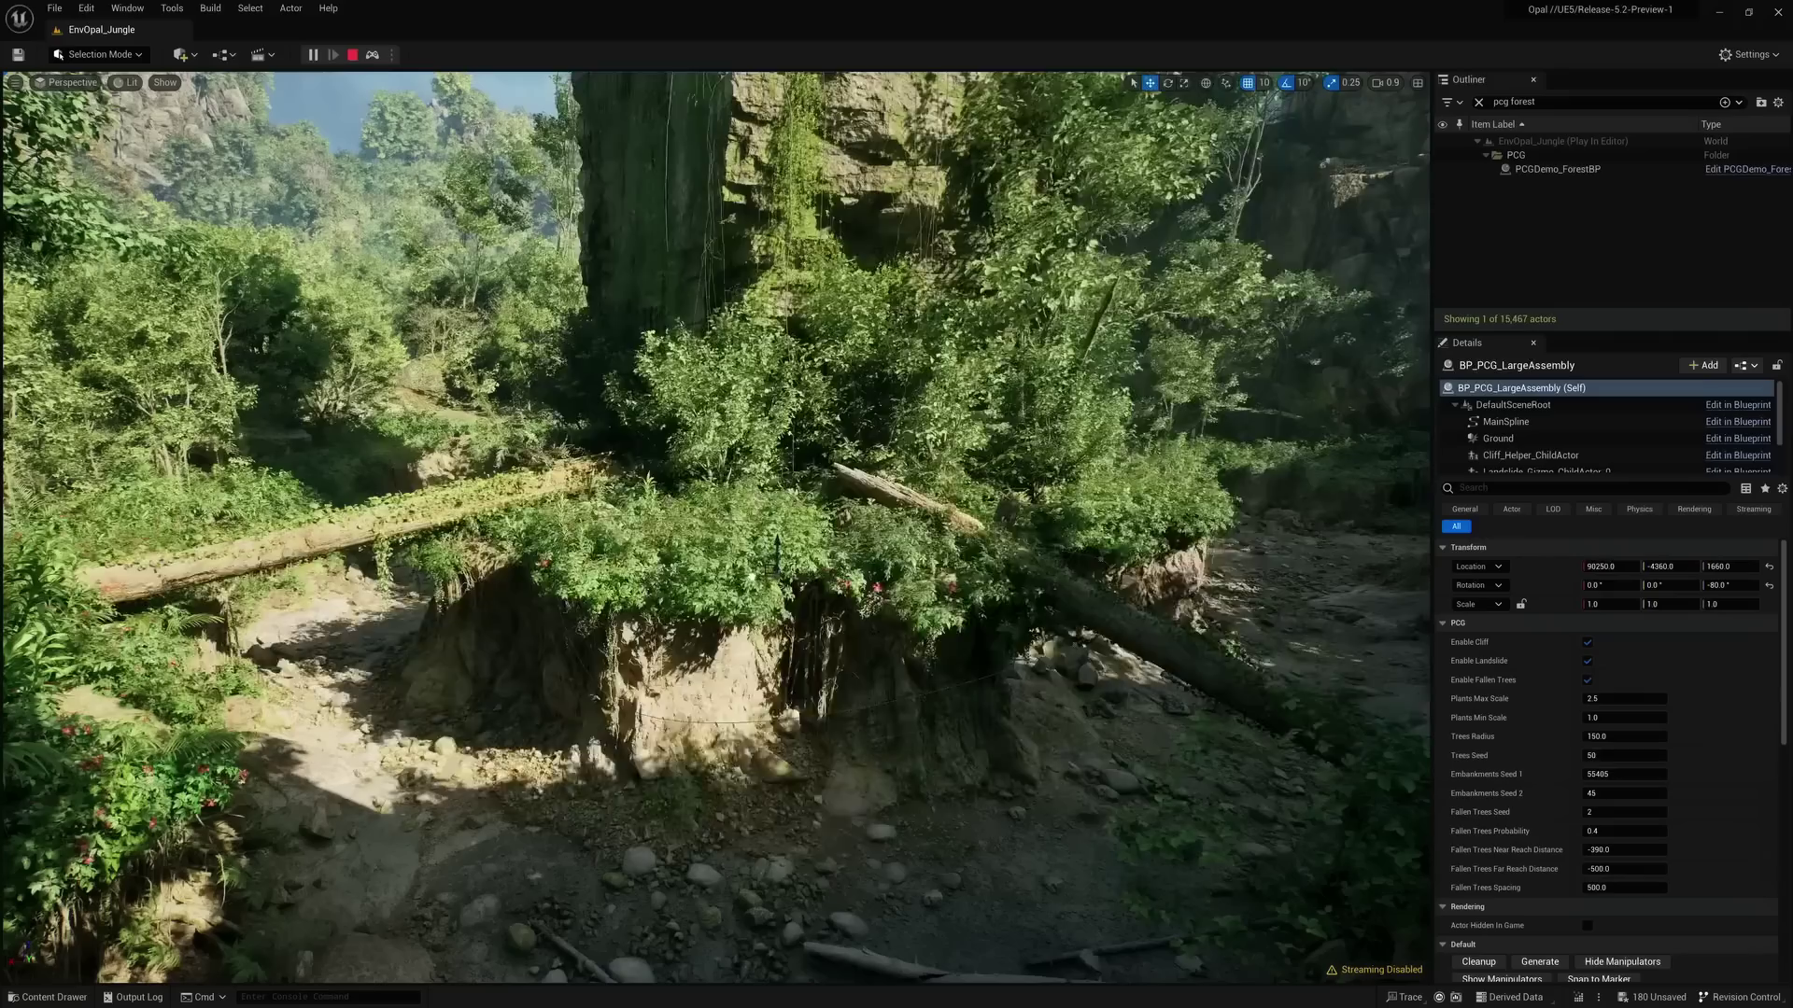
Shift the PCG assembly along X to regenerate the cliff, then move it back
drag(776, 542, 822, 549)
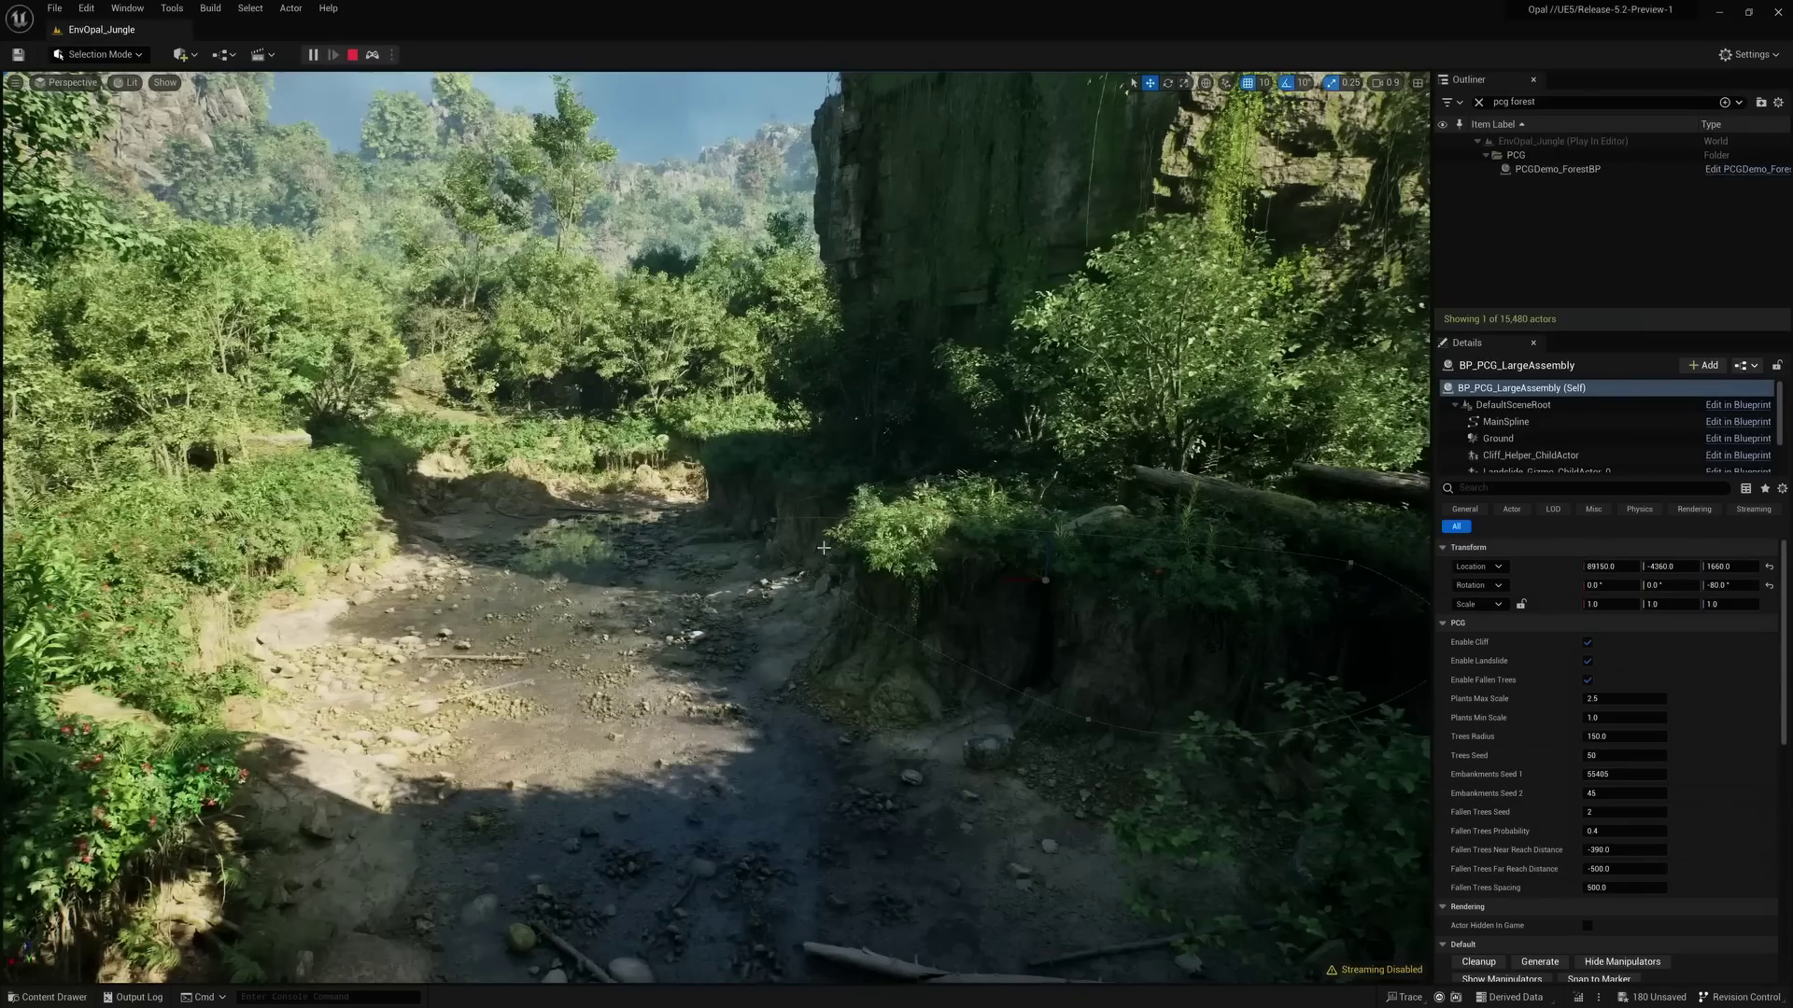
key(Right)
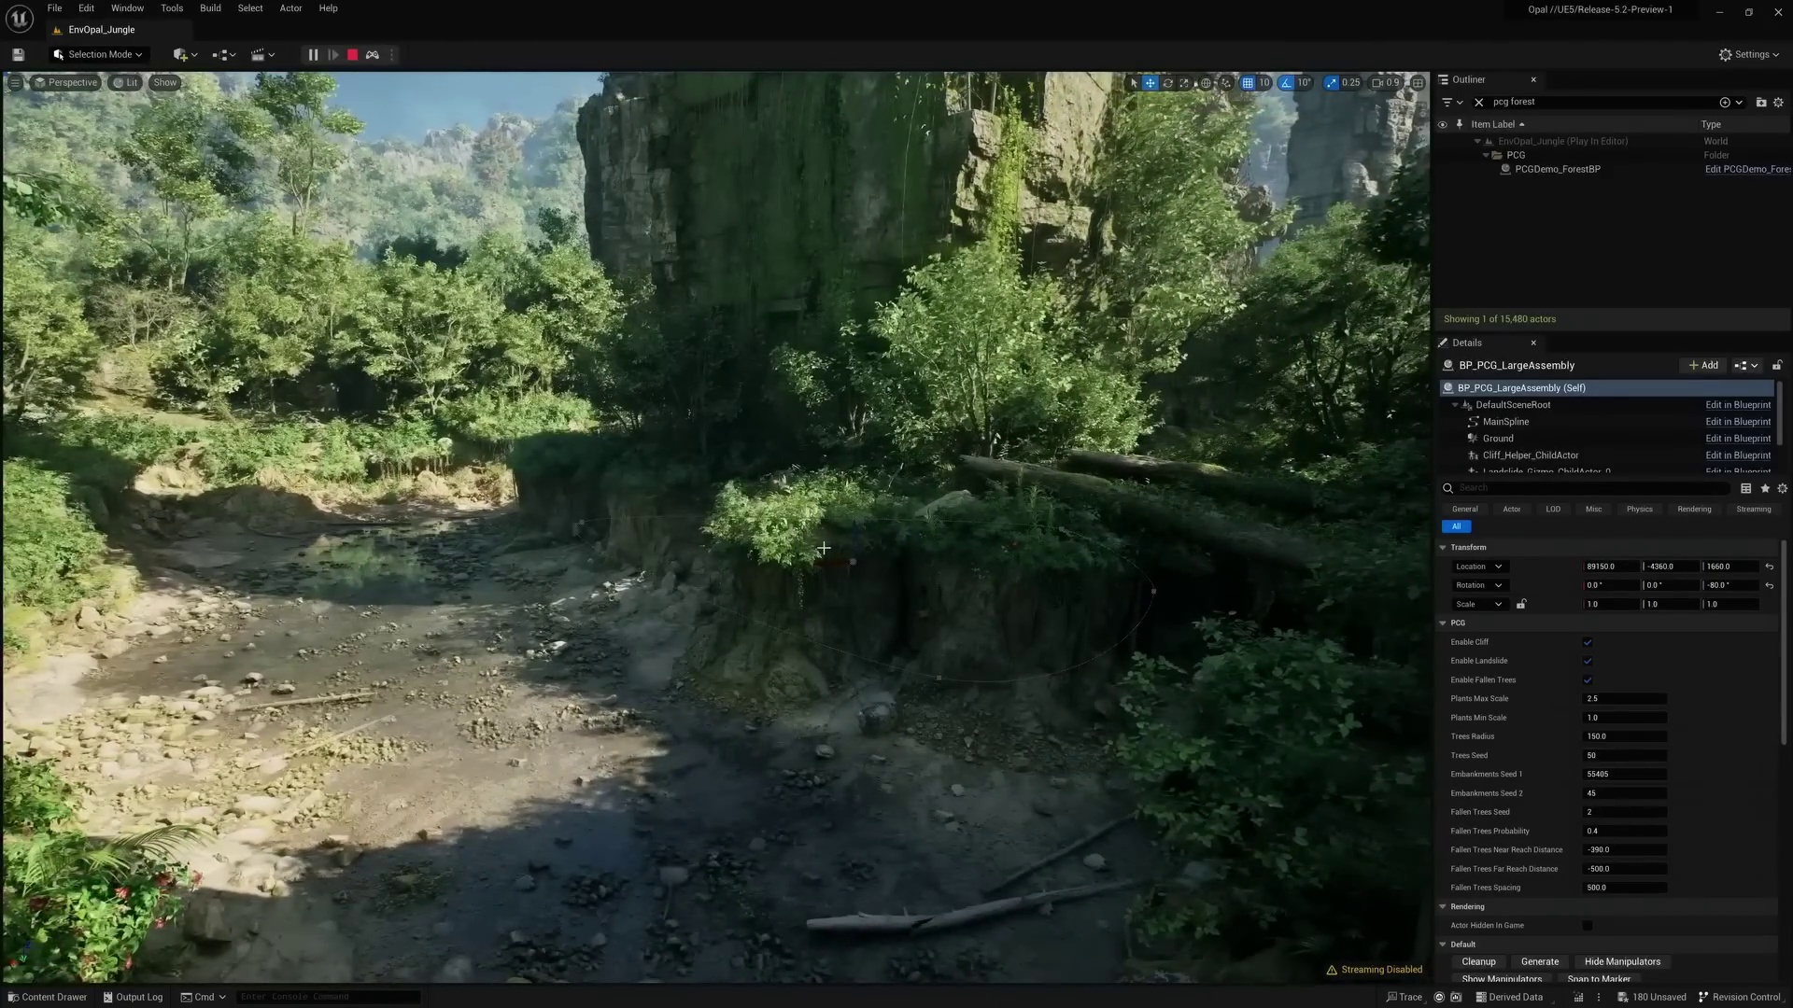
drag(822, 561, 616, 577)
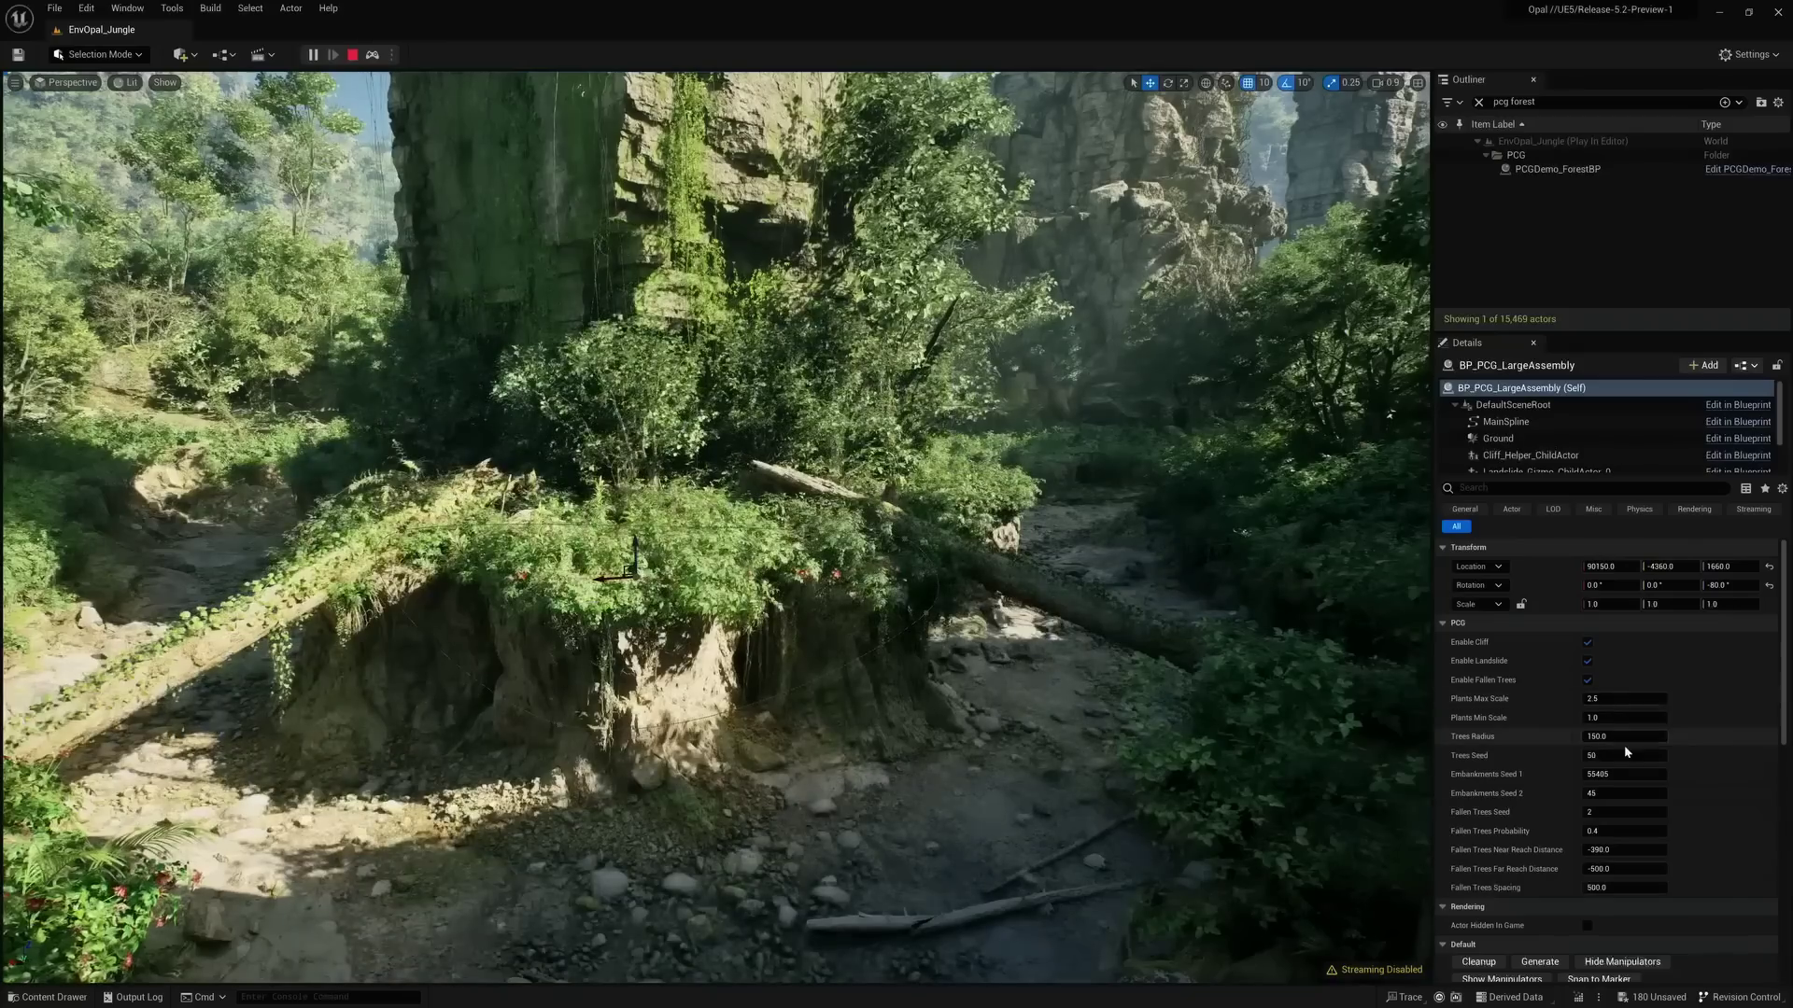
Move the assembly's circle manipulator onto the rock base, then possess the player with F8
scroll(1587, 822, down, 2)
click(1498, 893)
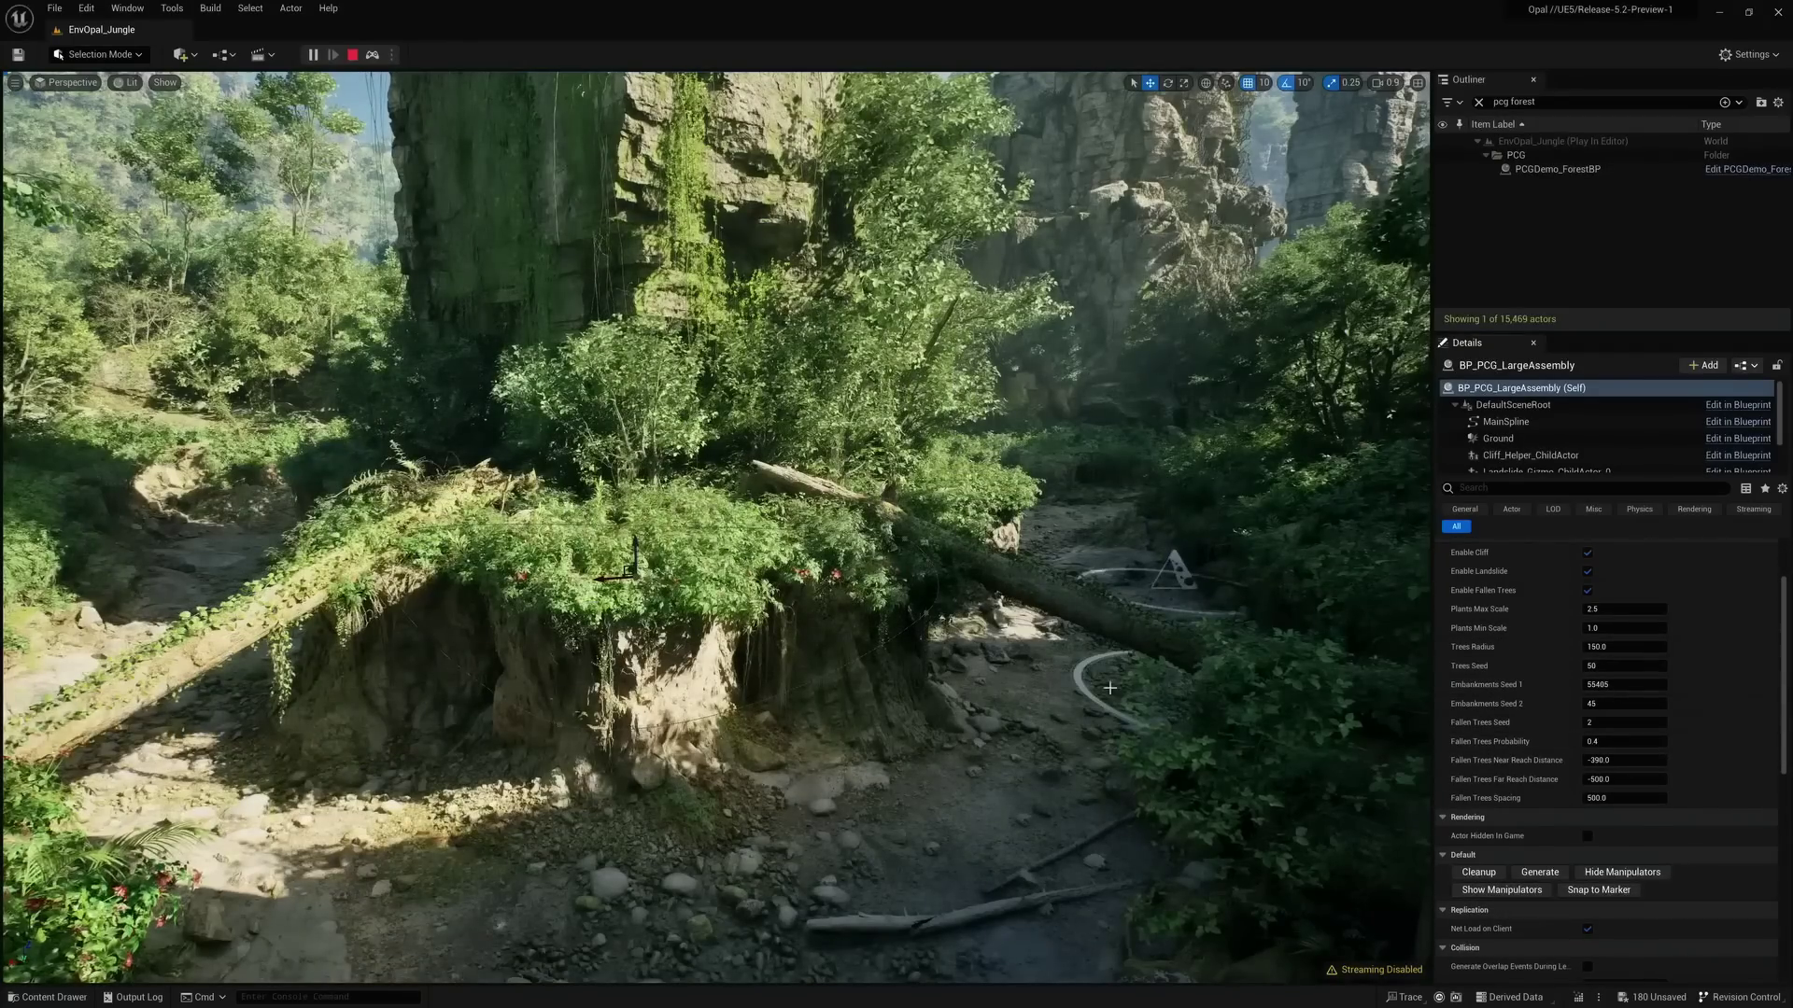
click(1163, 689)
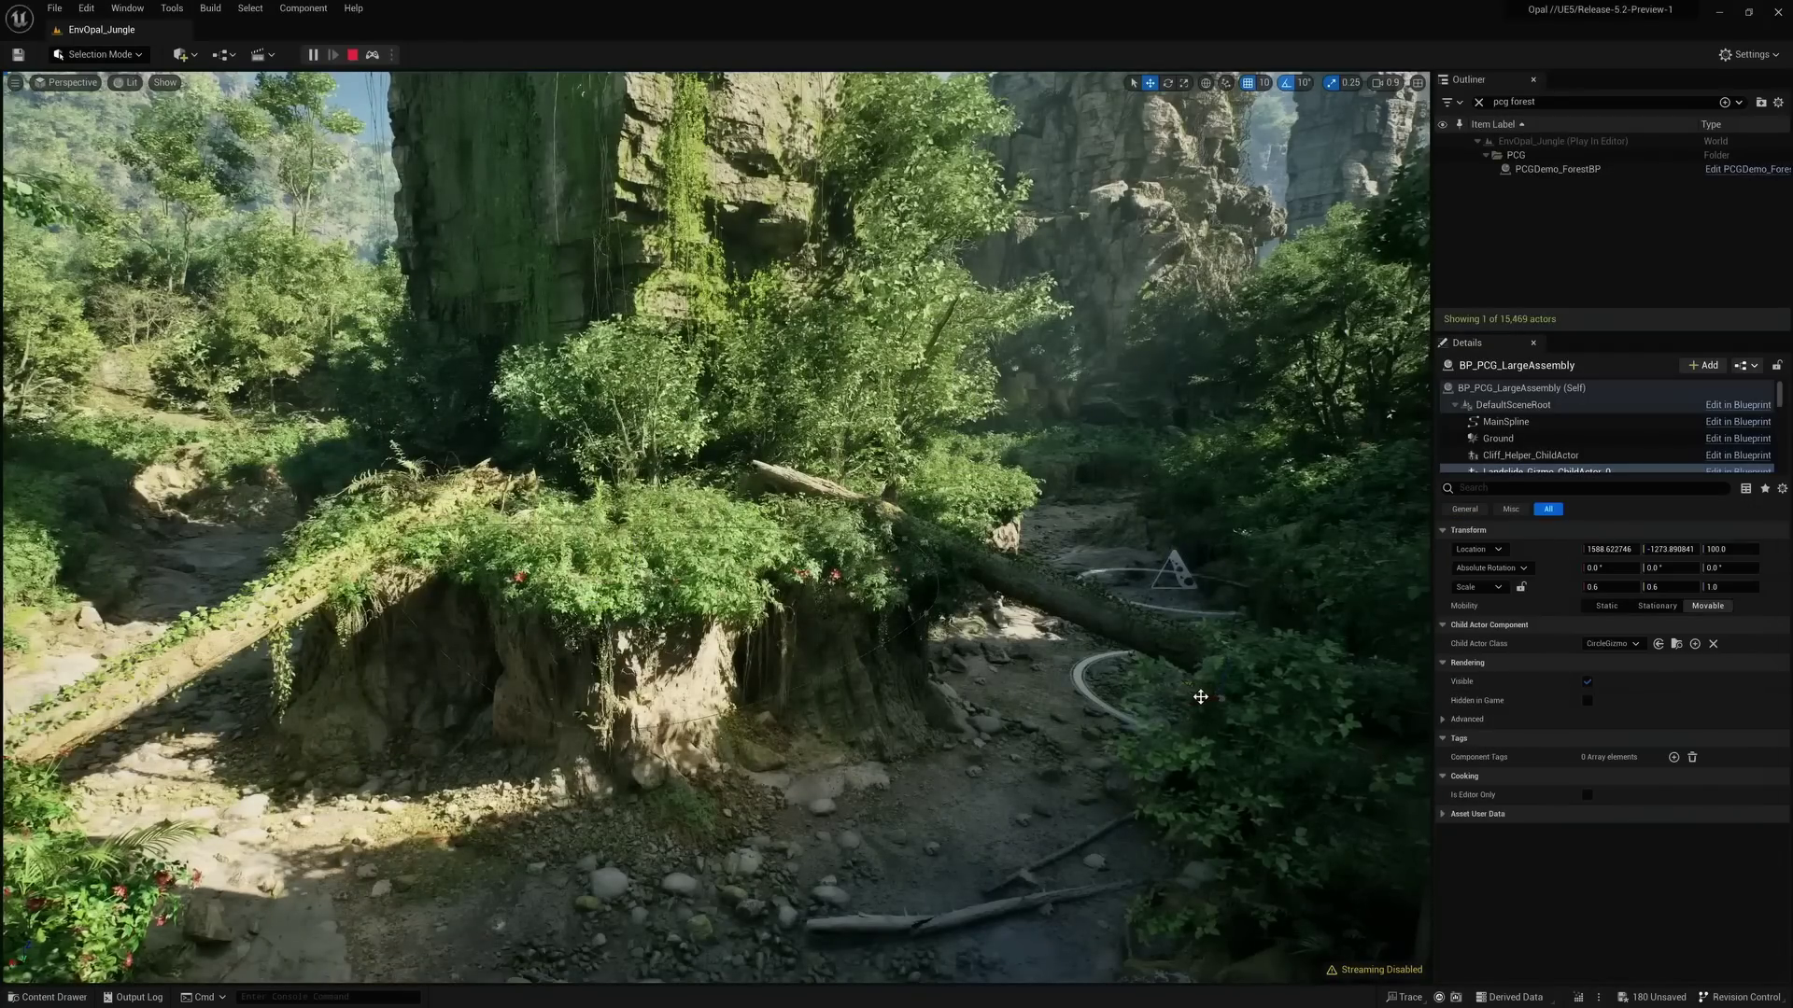
drag(1200, 696, 759, 712)
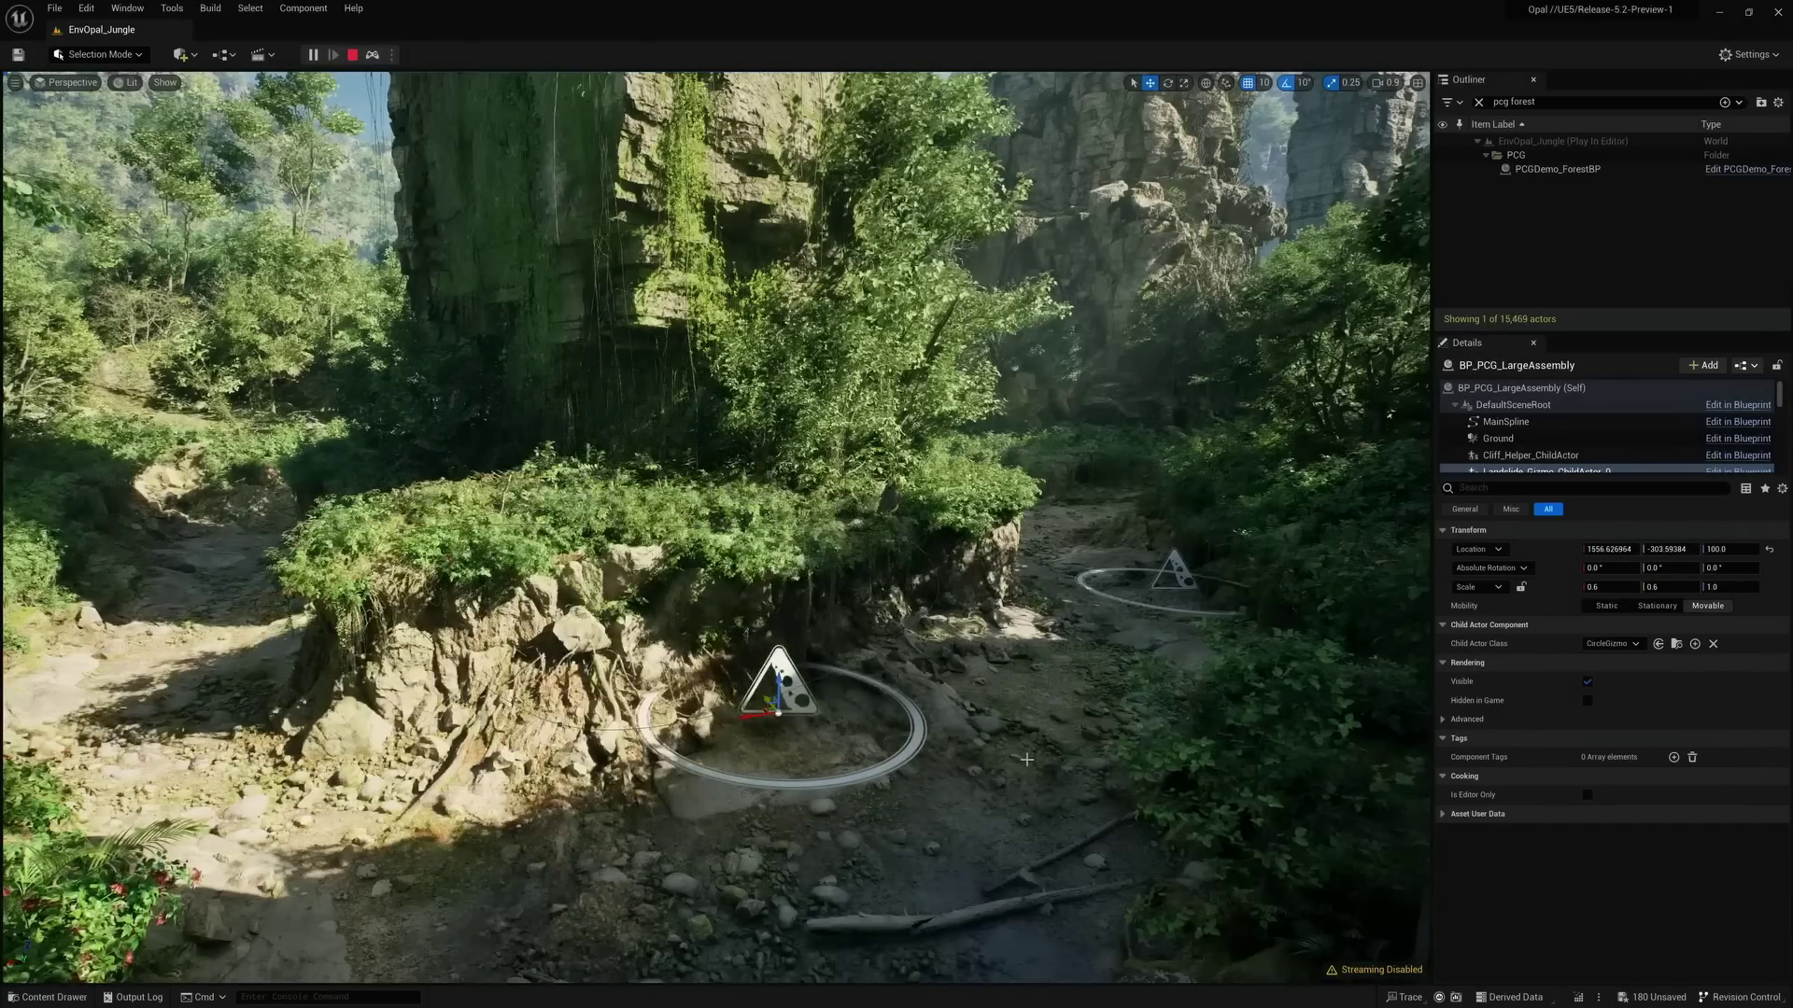
click(1026, 760)
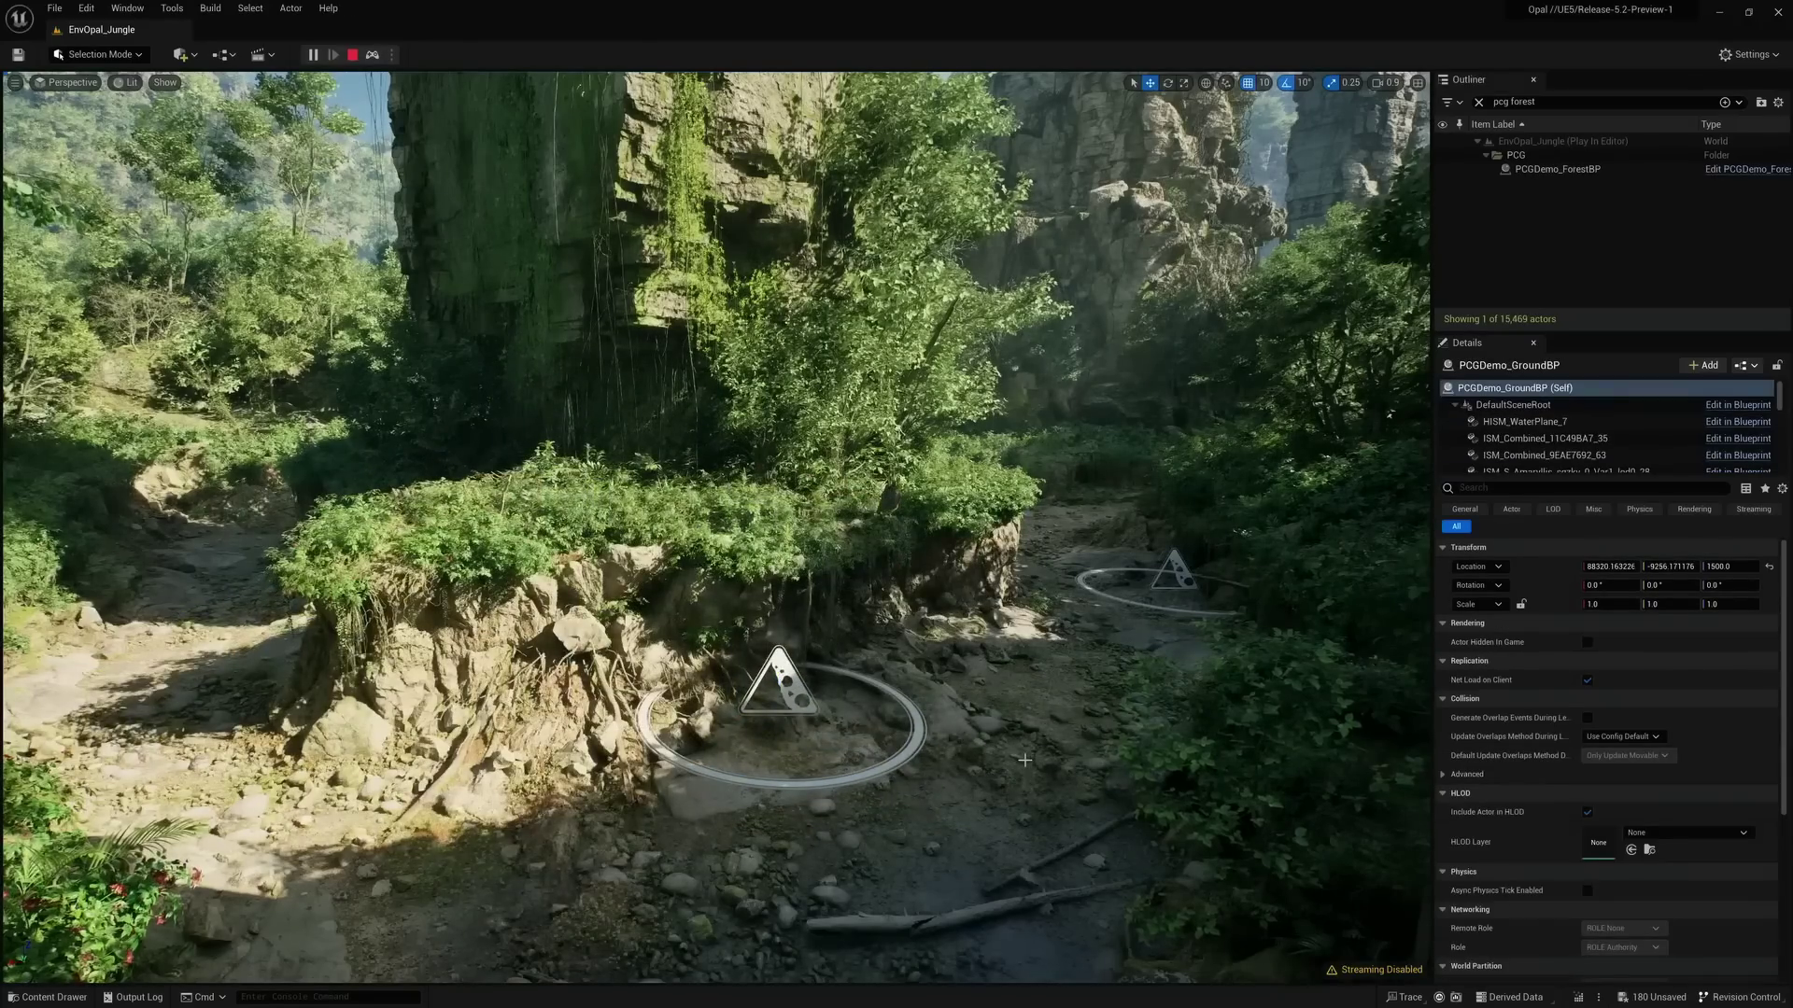
key(F8)
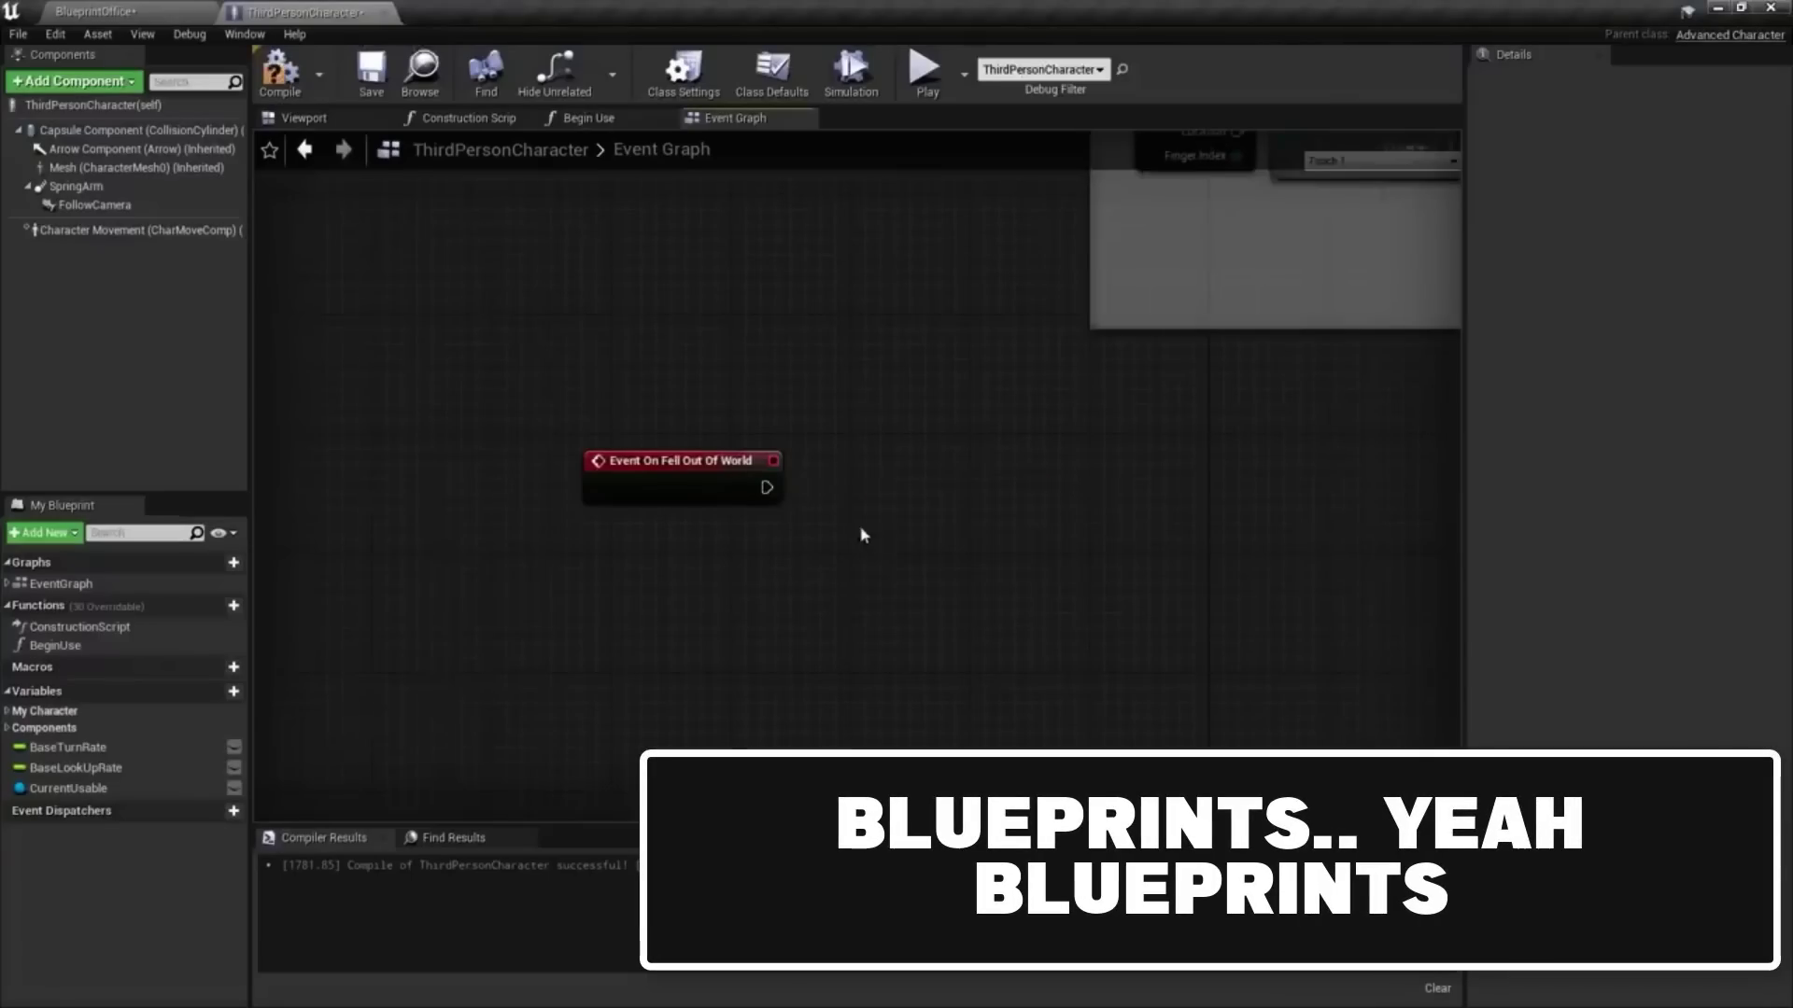
Add a Do Once after Event On Fell Out Of World and Set Simulate Physics on Mesh
drag(763, 488, 860, 485)
text(once)
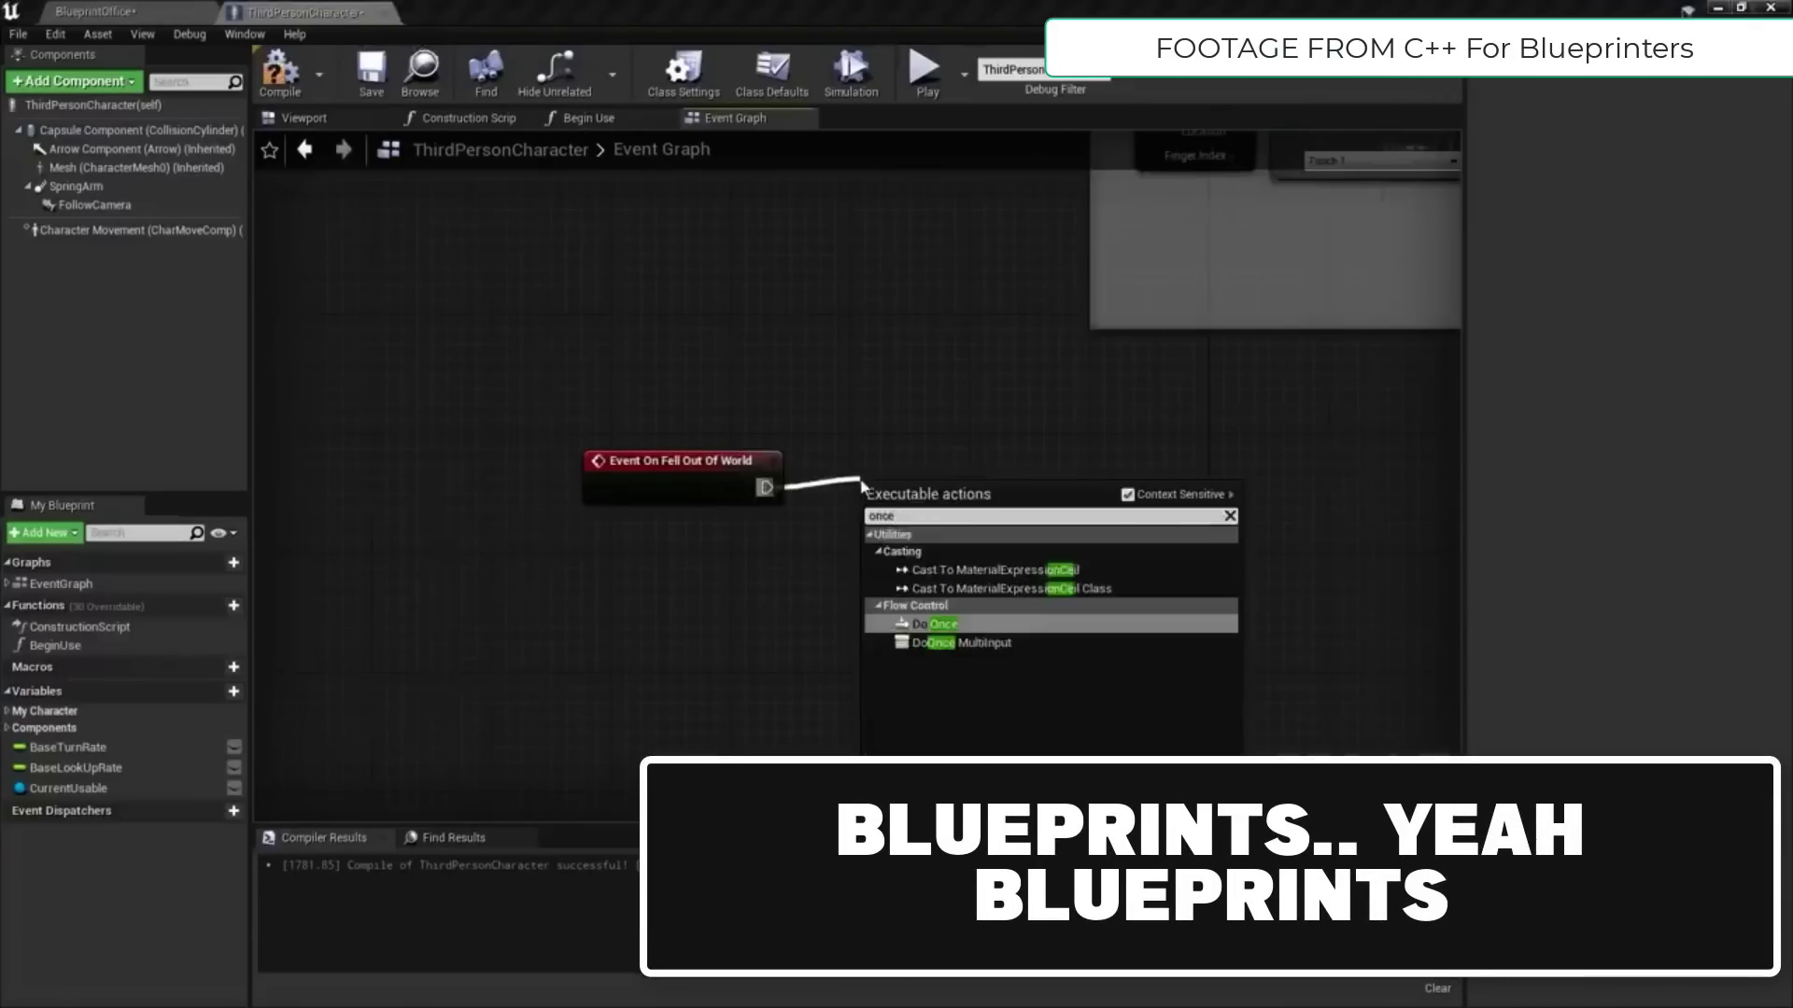
key(Return)
right_drag(933, 374, 747, 364)
drag(62, 167, 953, 507)
text(simulate)
key(Return)
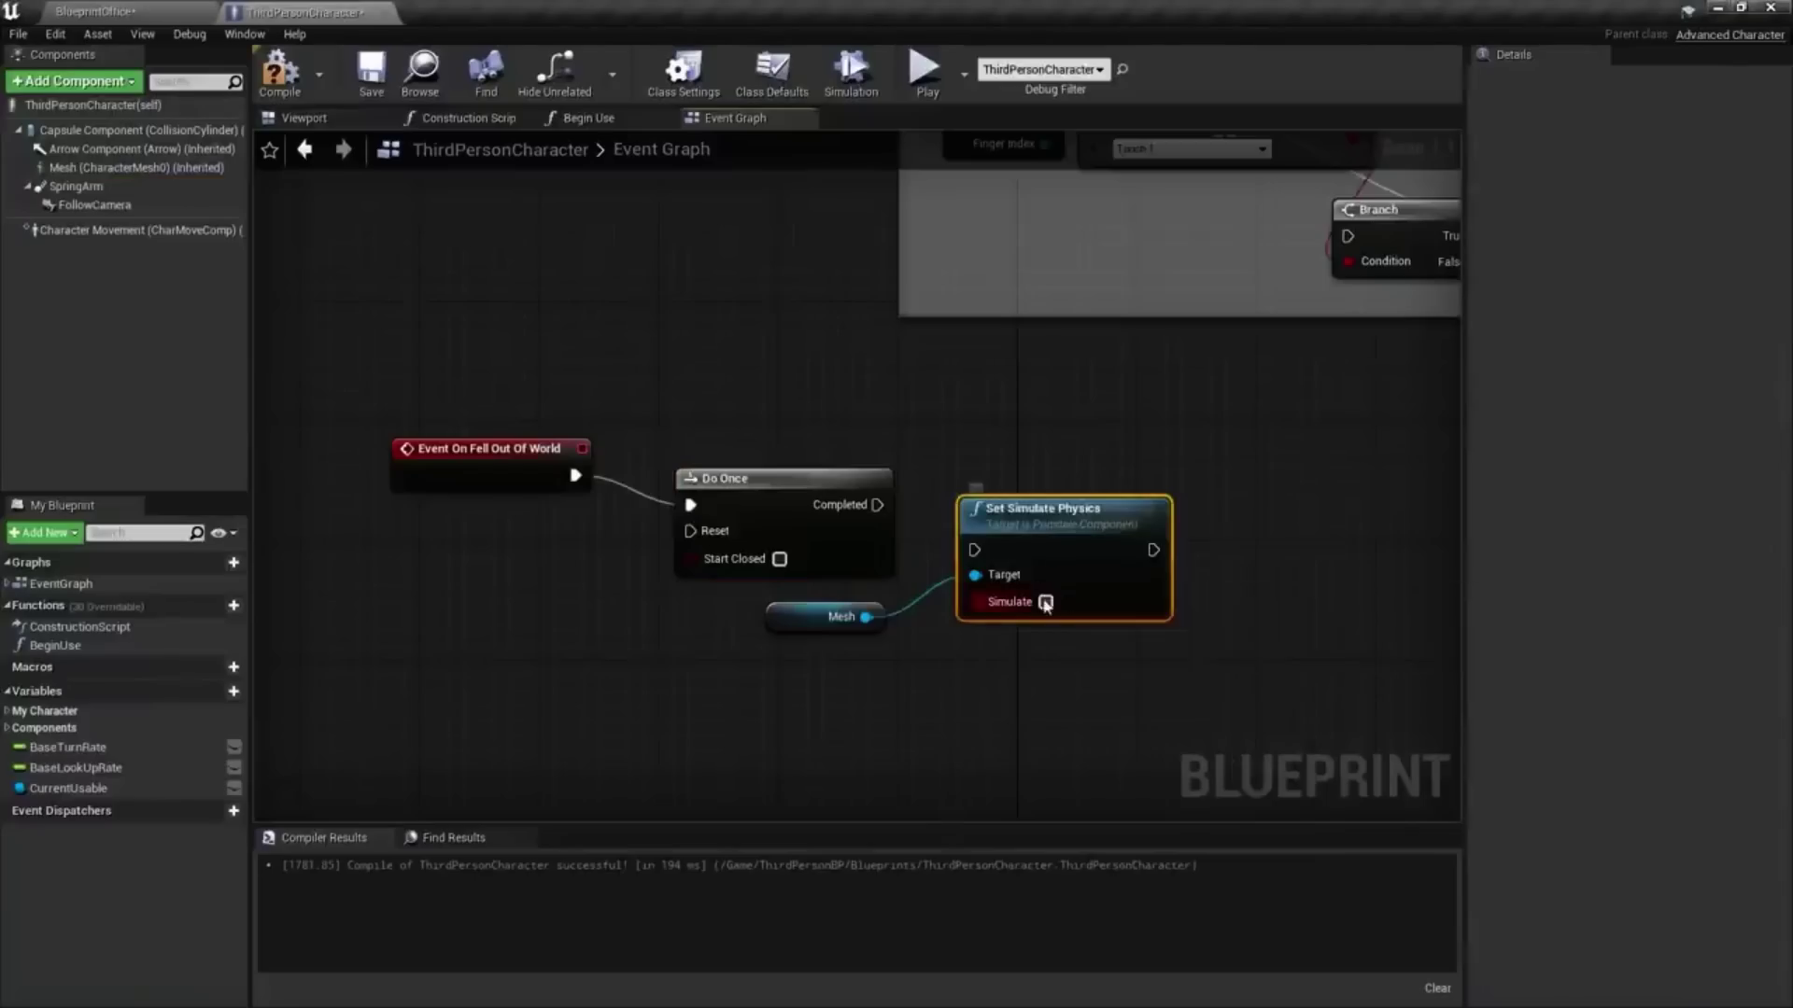
Chain a Set Collision Profile Name node on Mesh after Set Simulate Physics
drag(1204, 633, 1218, 602)
text(collision)
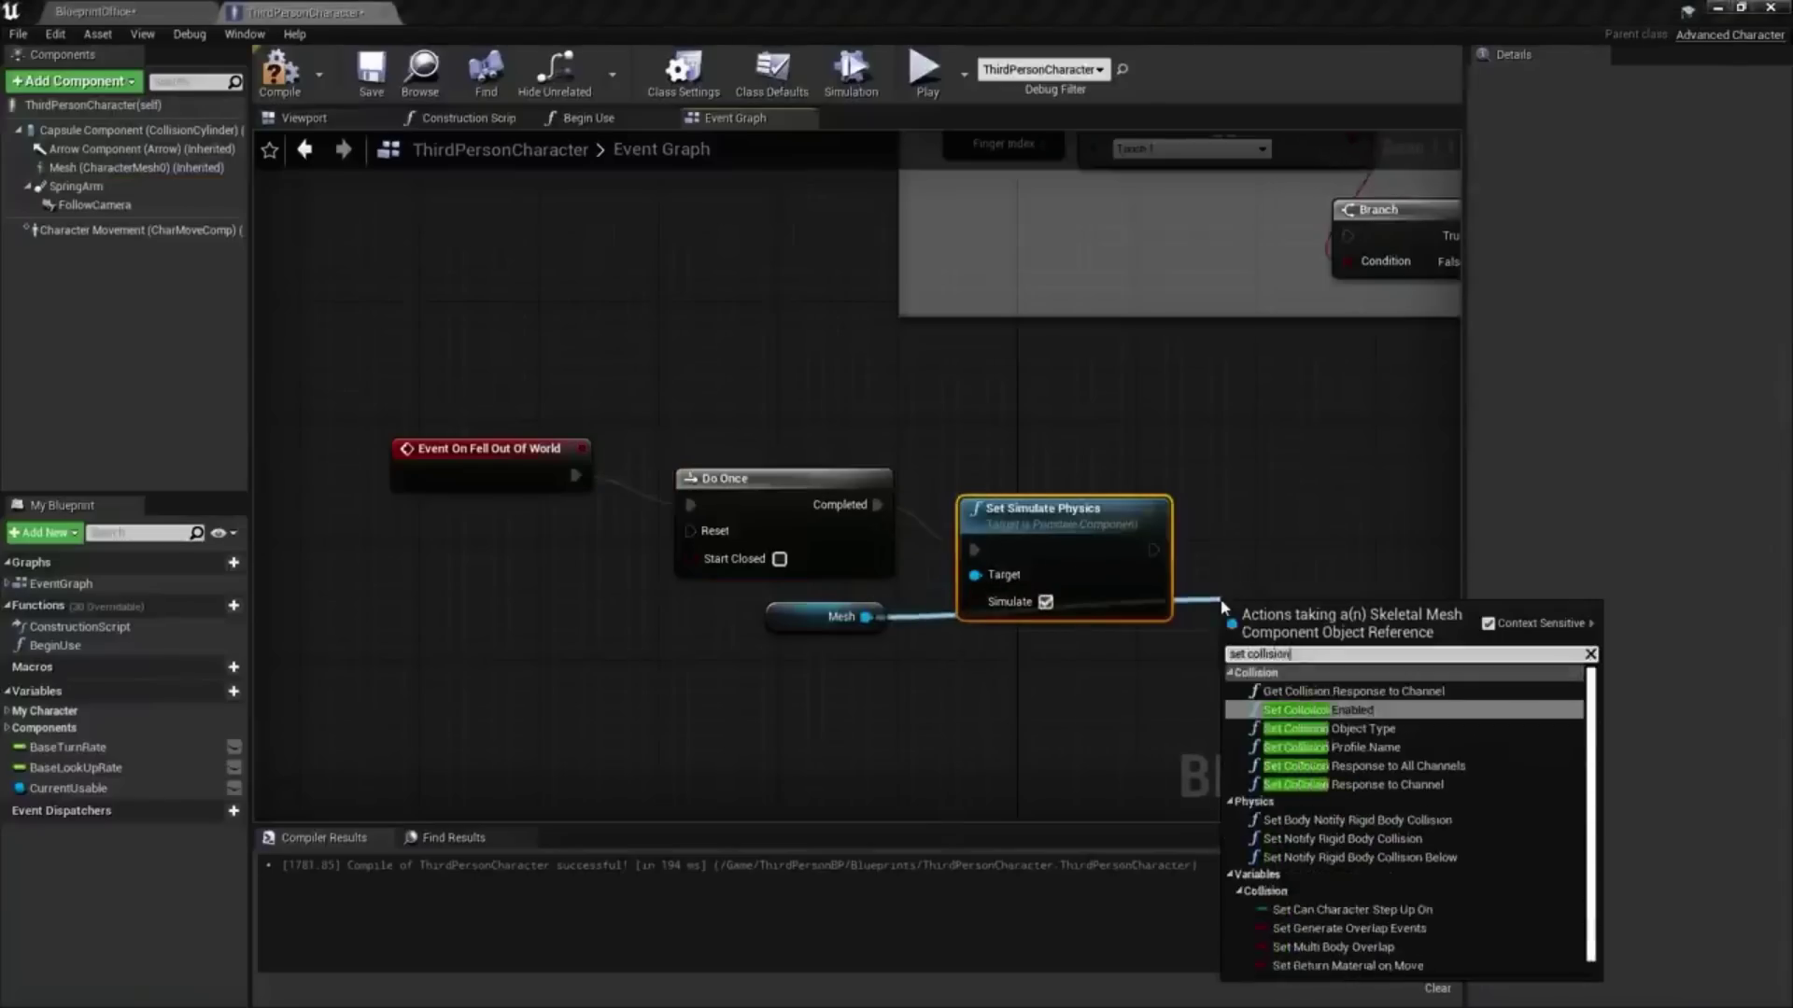
key(Return)
right_drag(1248, 624, 992, 580)
drag(993, 581, 1008, 477)
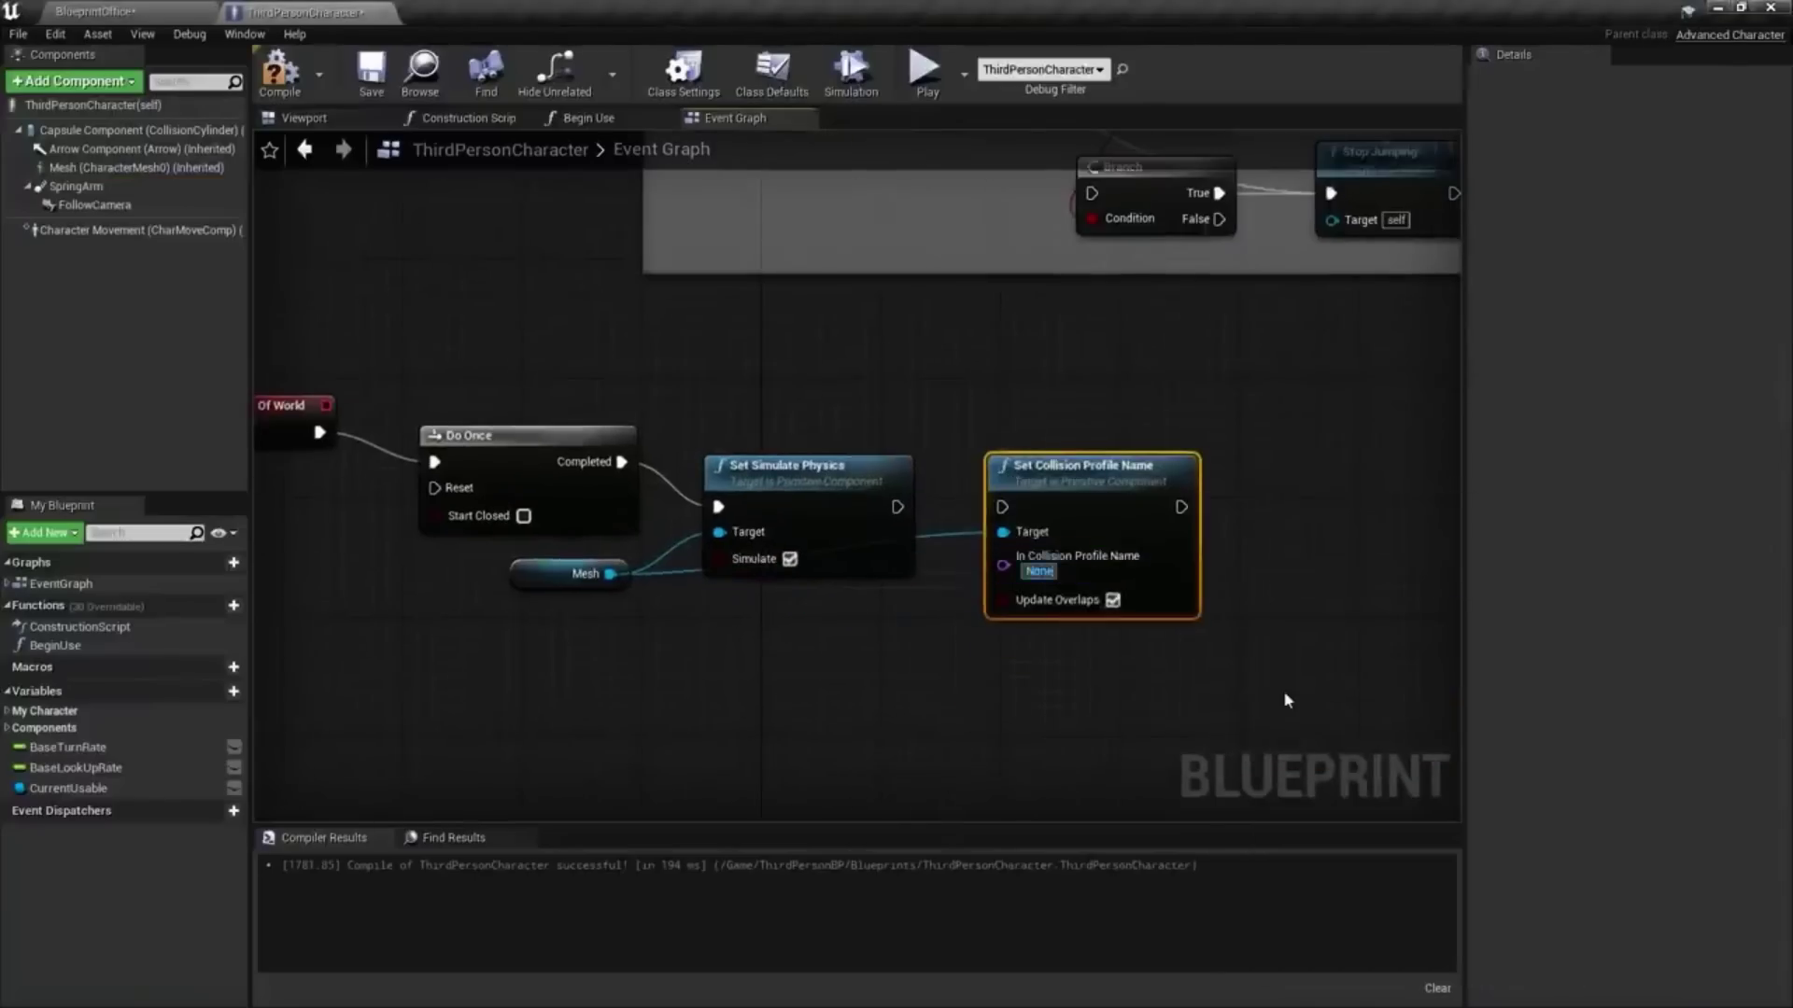
drag(897, 507, 1004, 509)
Add a Delay node after the collision profile change
right_drag(1235, 529, 989, 523)
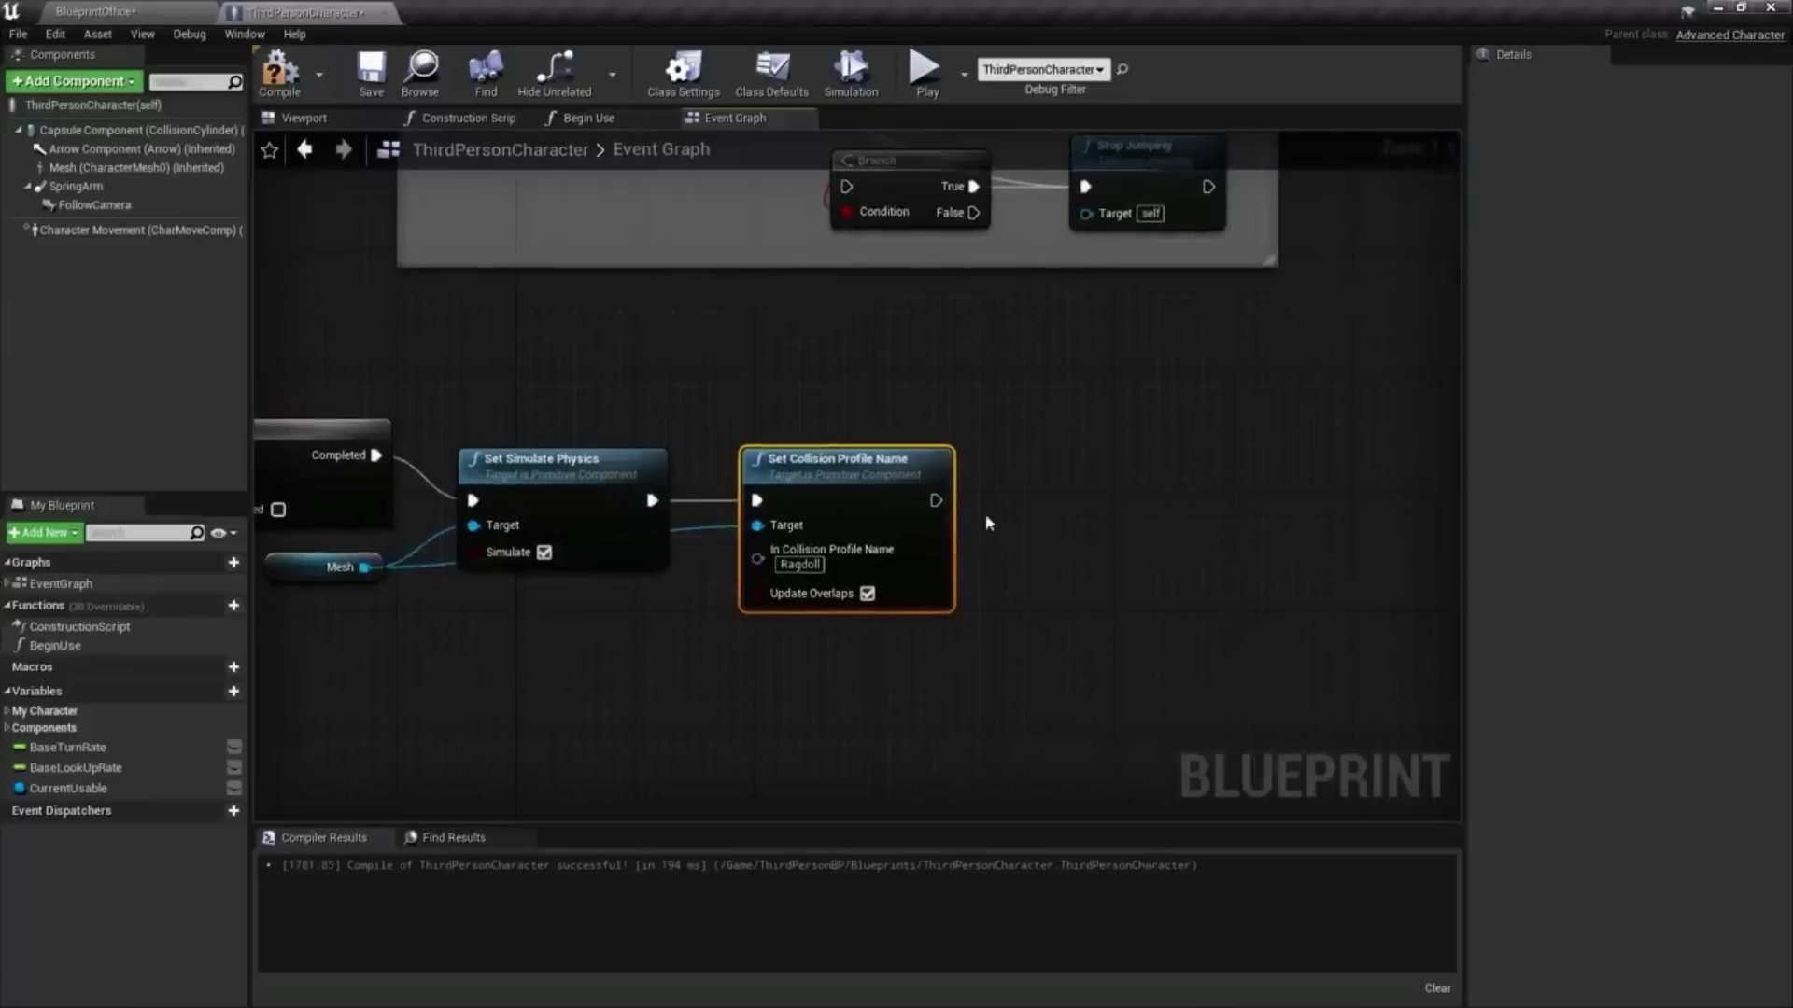
drag(1068, 509, 1067, 509)
text(delay)
key(Return)
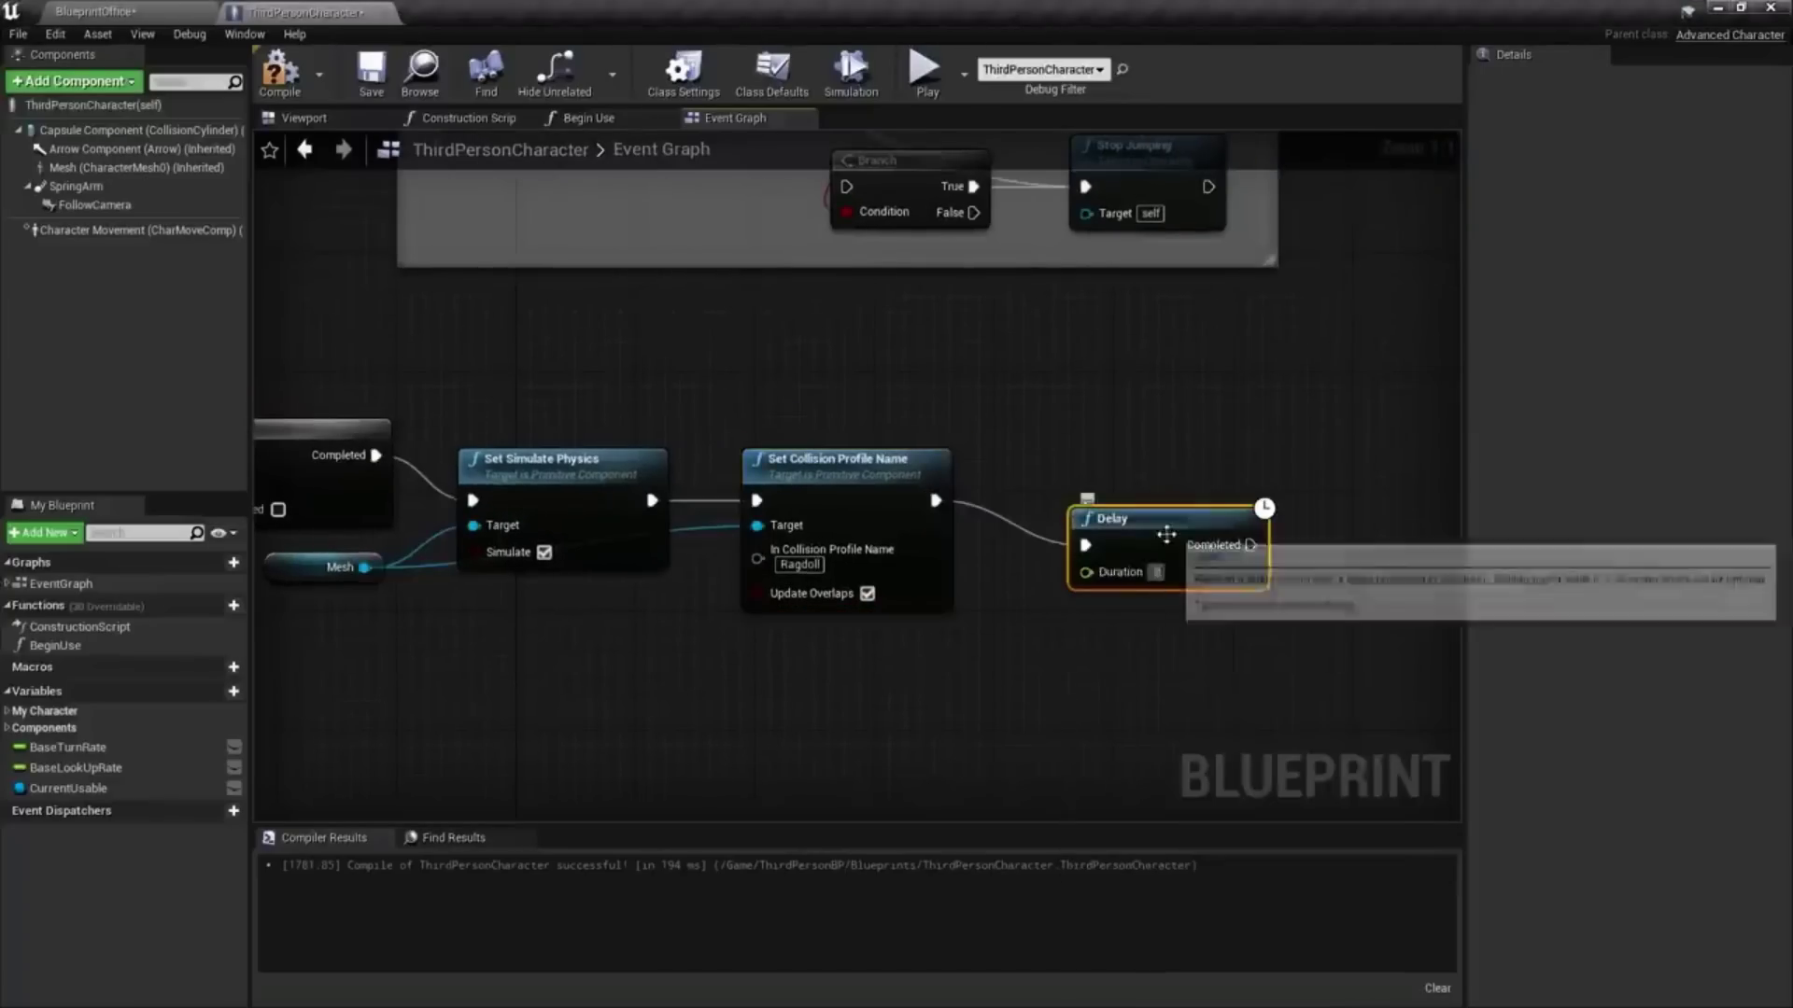
right_drag(1265, 545, 869, 517)
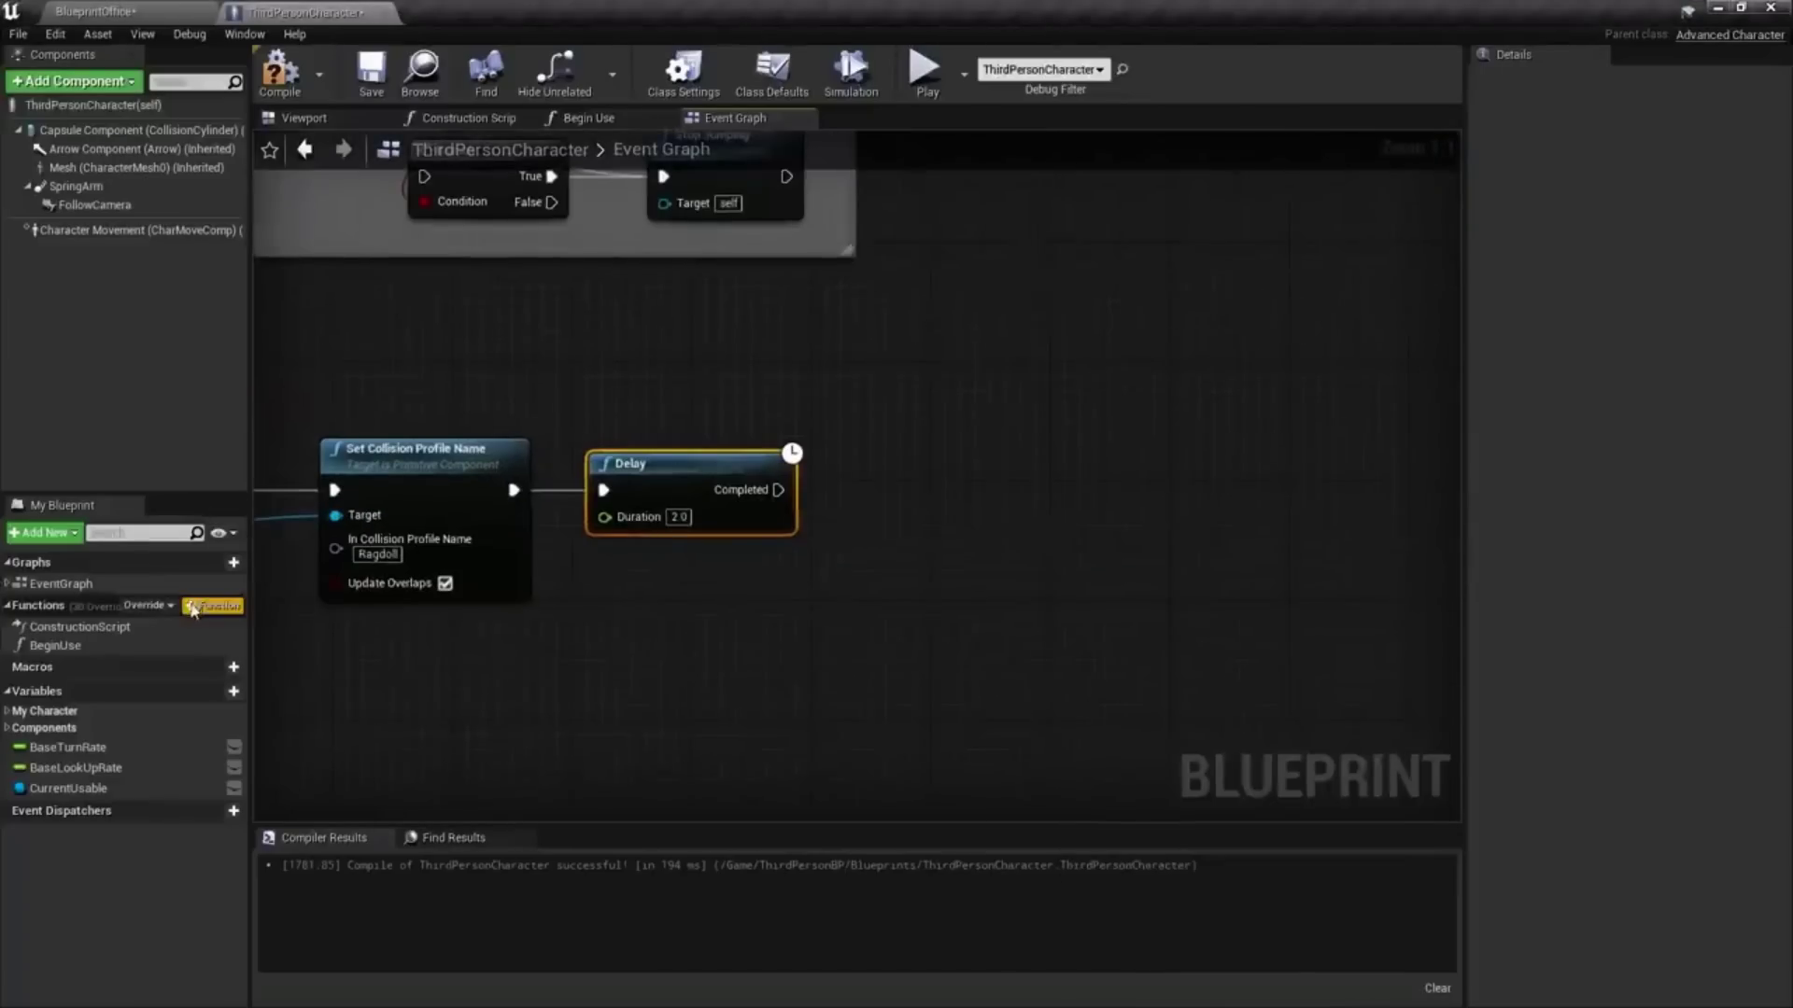
Create a DoRespawn function and place a Get Controller node in it
click(213, 607)
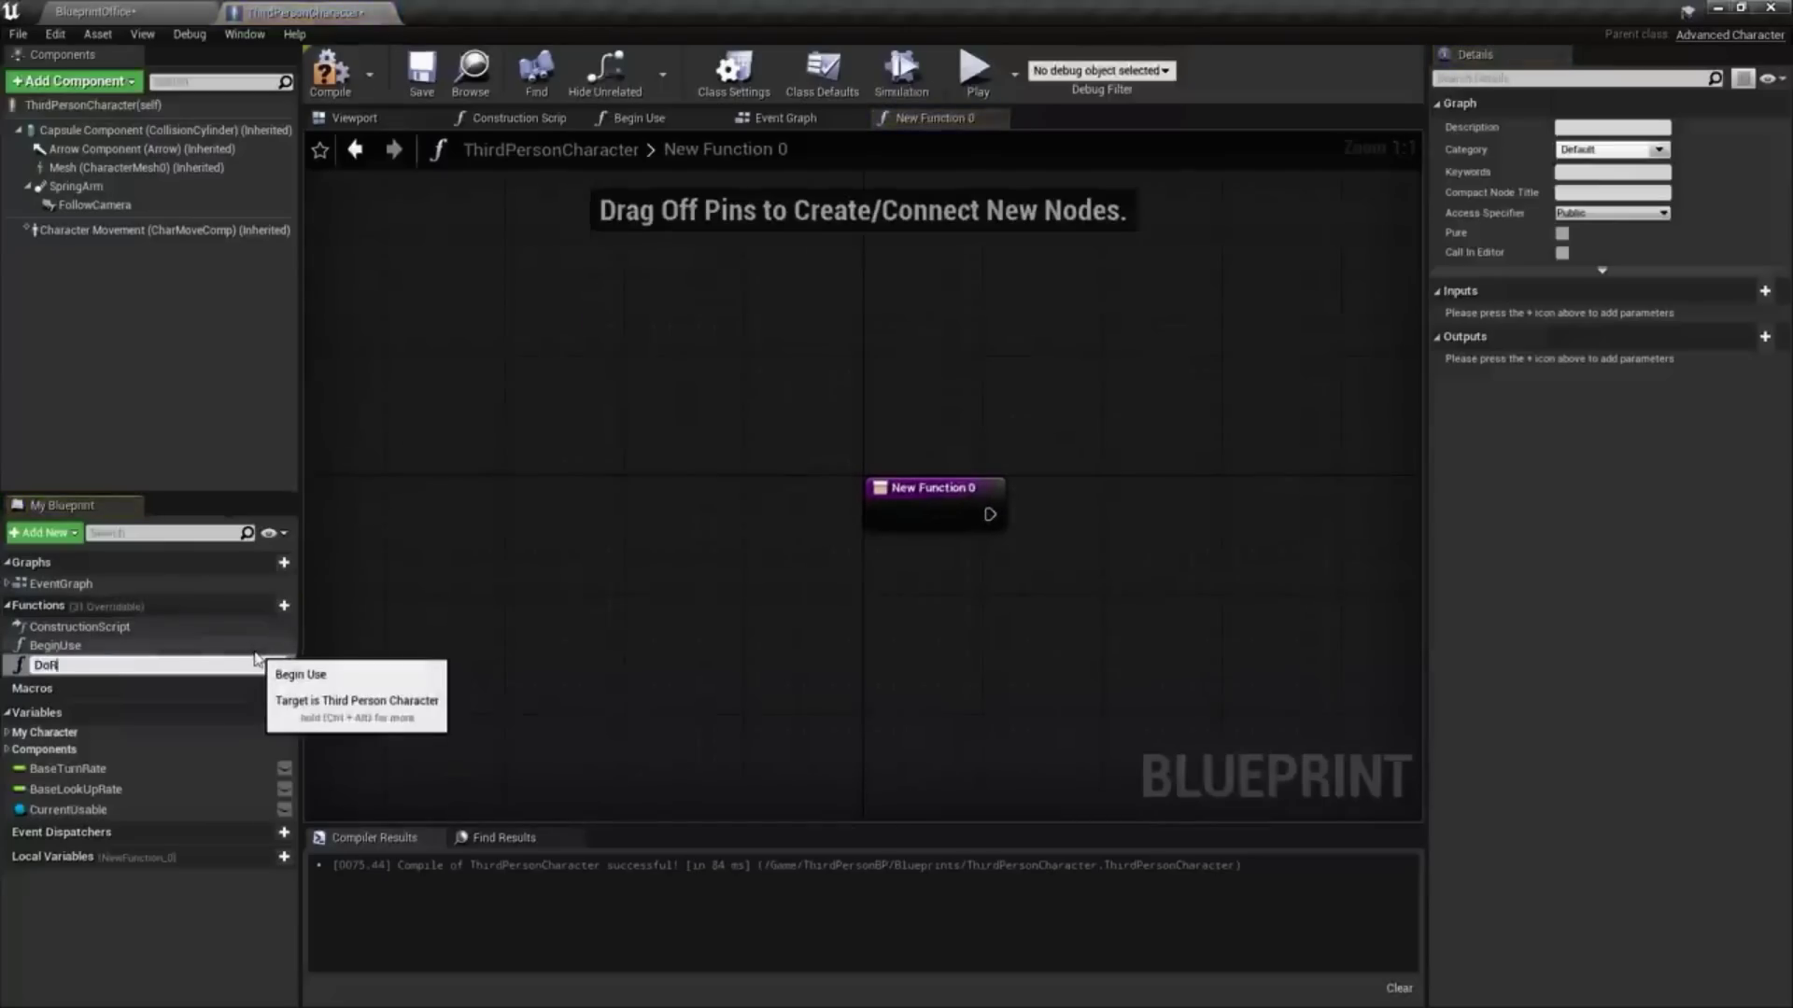
text(DoRespawn)
key(Return)
right_drag(1172, 568, 1000, 564)
right_click(722, 603)
text(get controller)
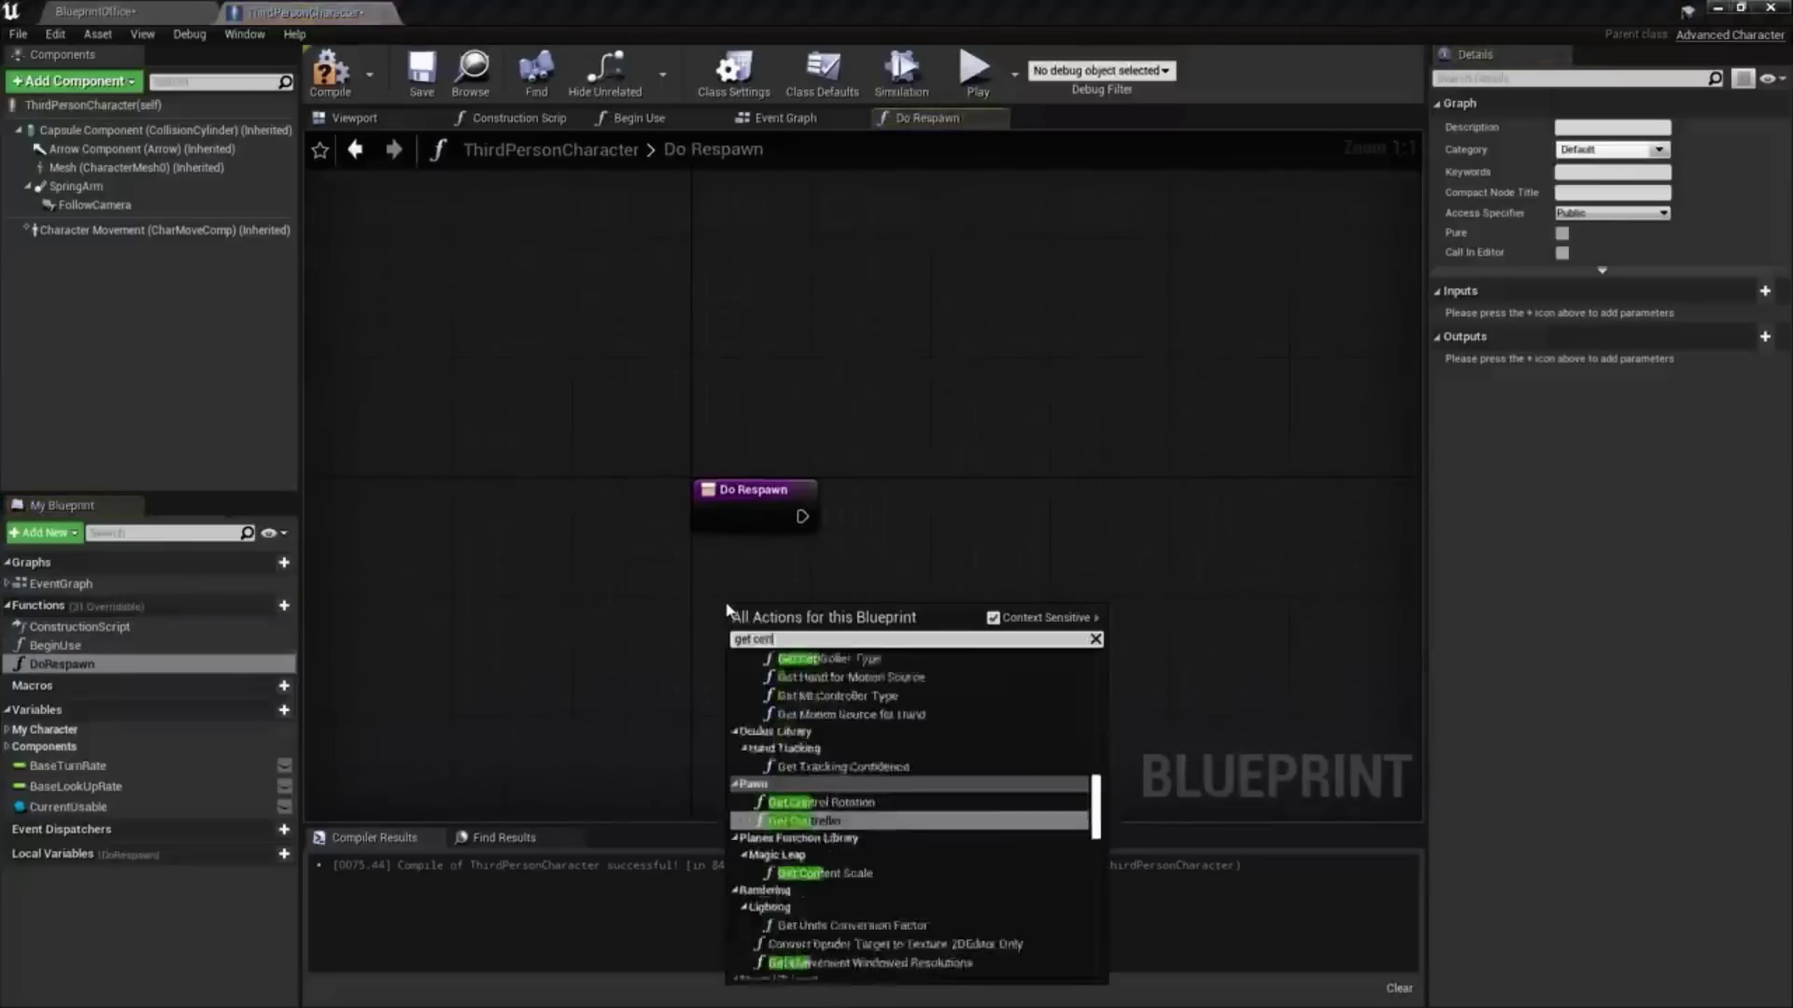
key(Return)
Promote the controller to a local ControllerRef variable and wire its SET after Do Respawn
right_click(915, 650)
click(961, 693)
text(ControllerRef)
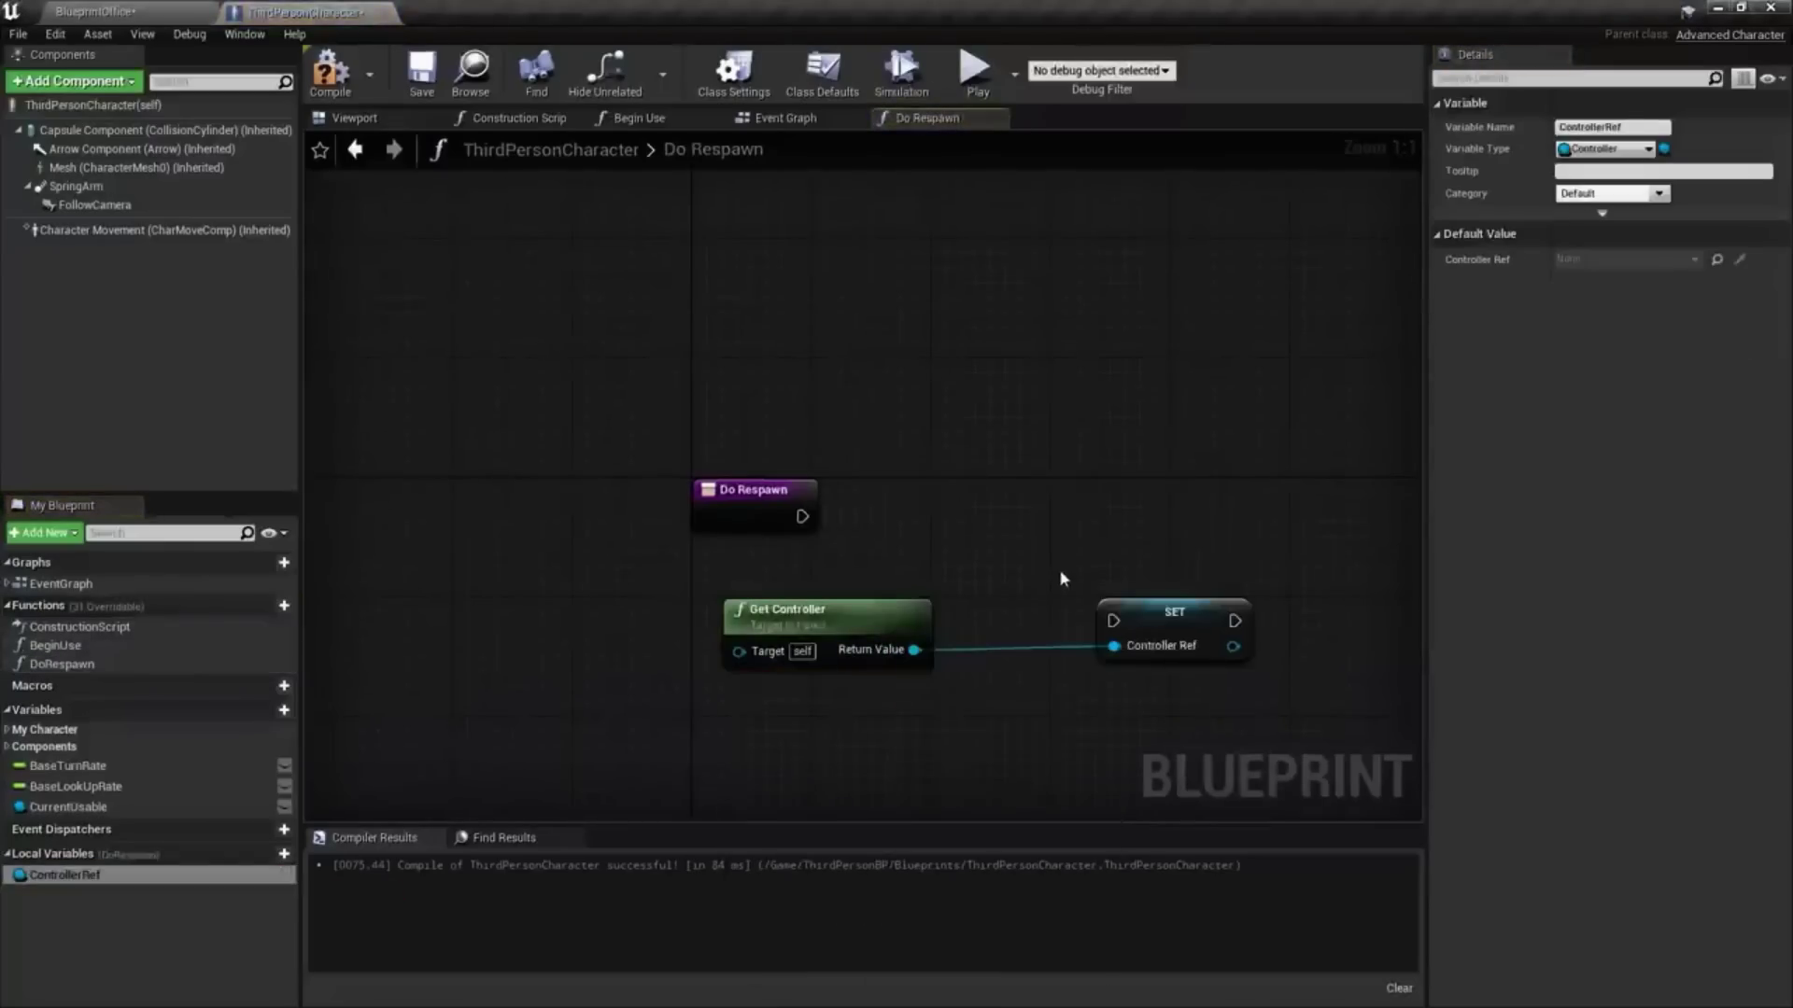
drag(1175, 611, 1040, 502)
drag(803, 516, 974, 508)
right_drag(1142, 569, 849, 525)
Add DestroyActor after the SET, then Get Game Mode feeding Restart Player
drag(813, 472, 882, 486)
key(Return)
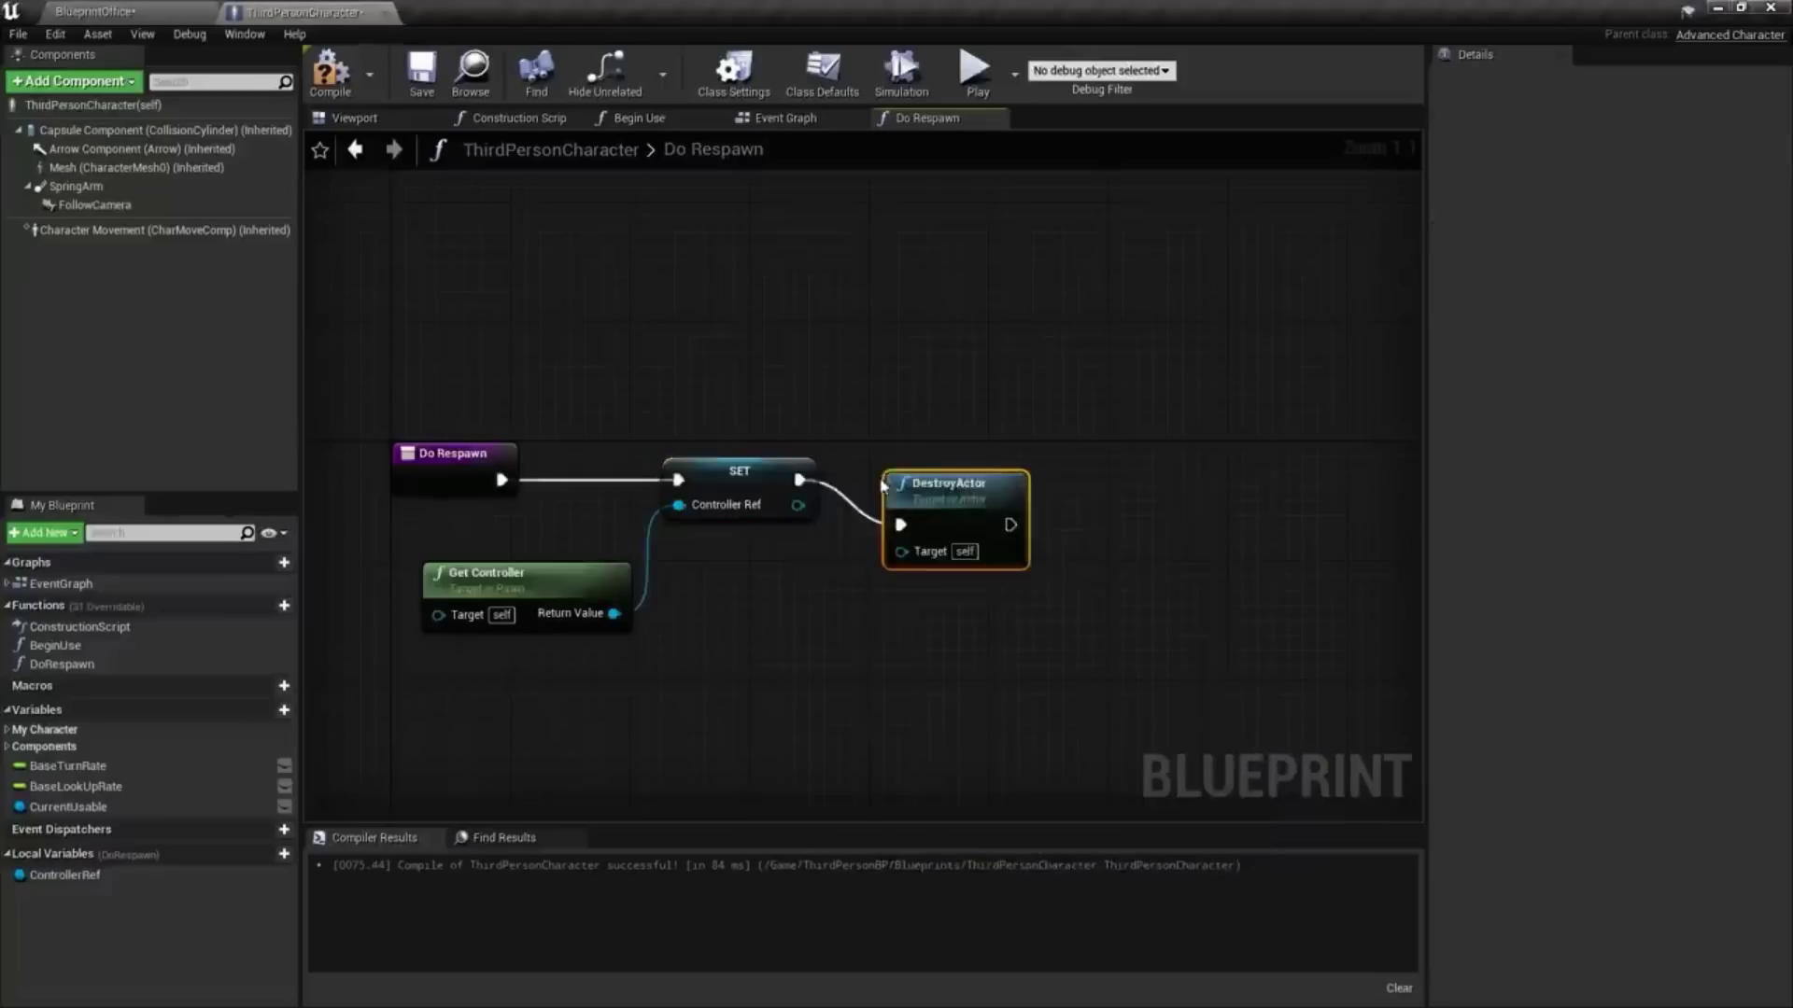
right_drag(882, 486, 729, 434)
right_click(789, 542)
text(get game mode)
key(Return)
drag(913, 575, 987, 535)
text(restart player)
key(Return)
Call Do Respawn from the Delay's Completed output and return to the running level
click(785, 118)
drag(698, 480, 770, 486)
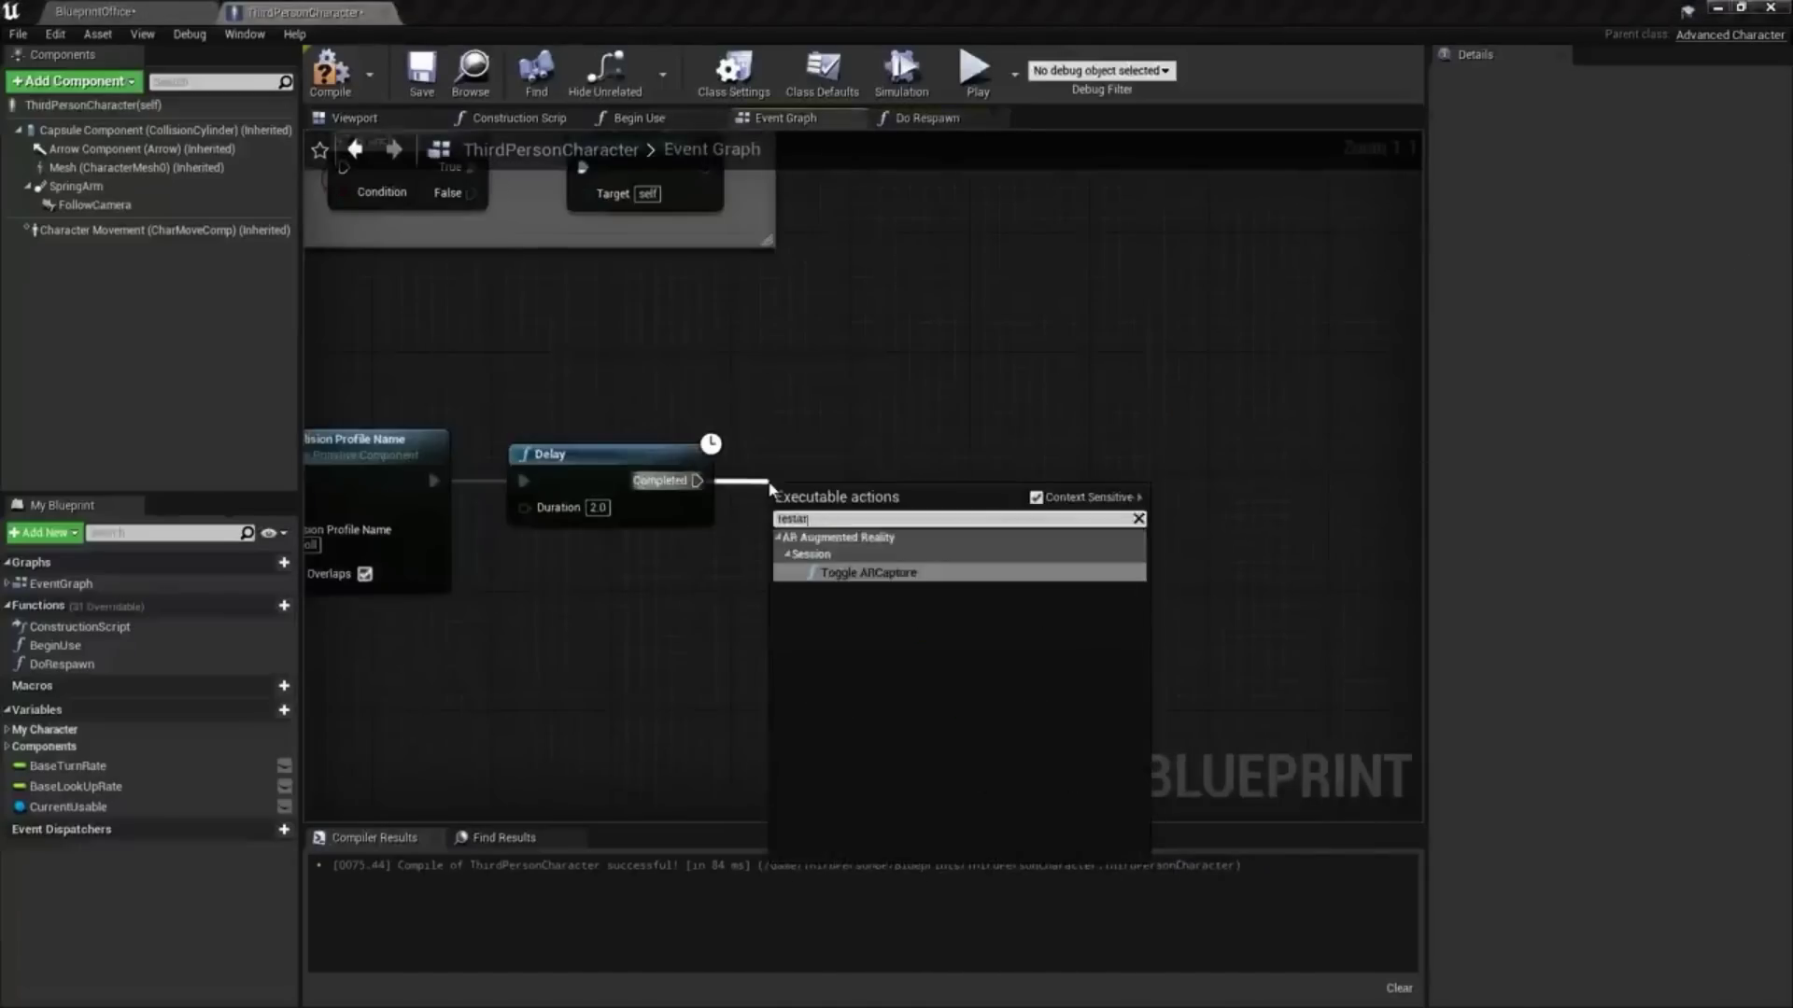
text(do)
key(Return)
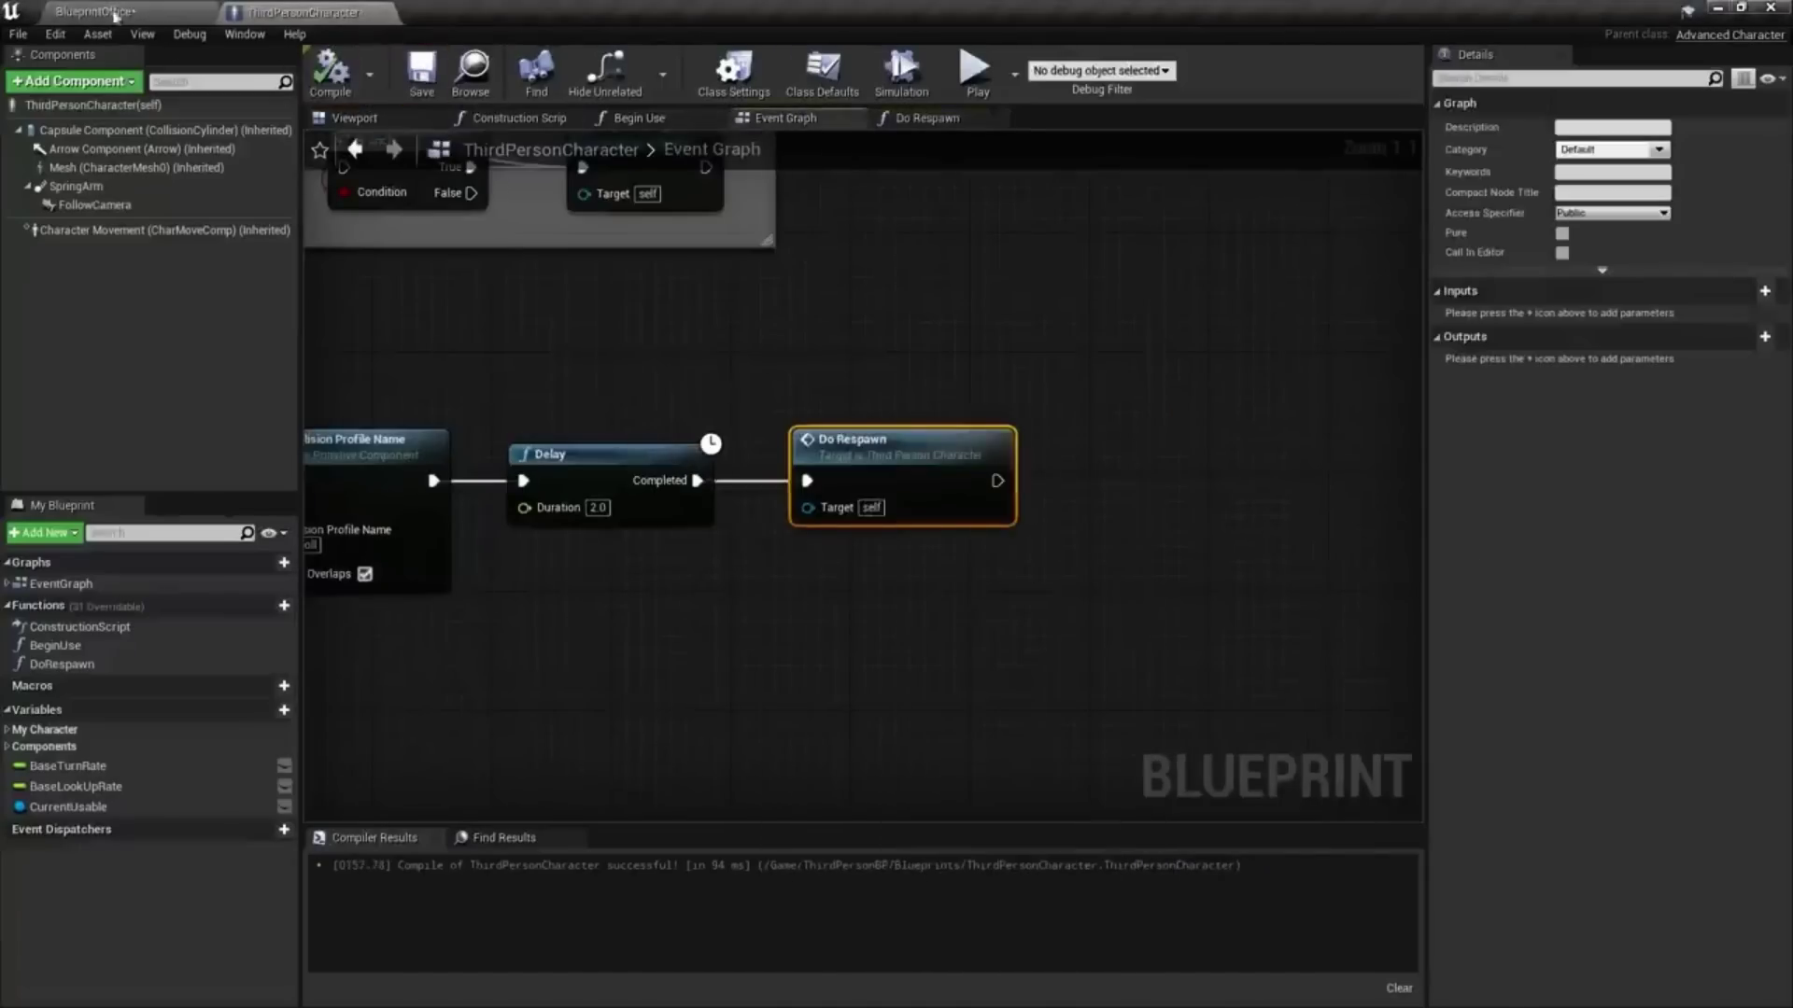
click(104, 12)
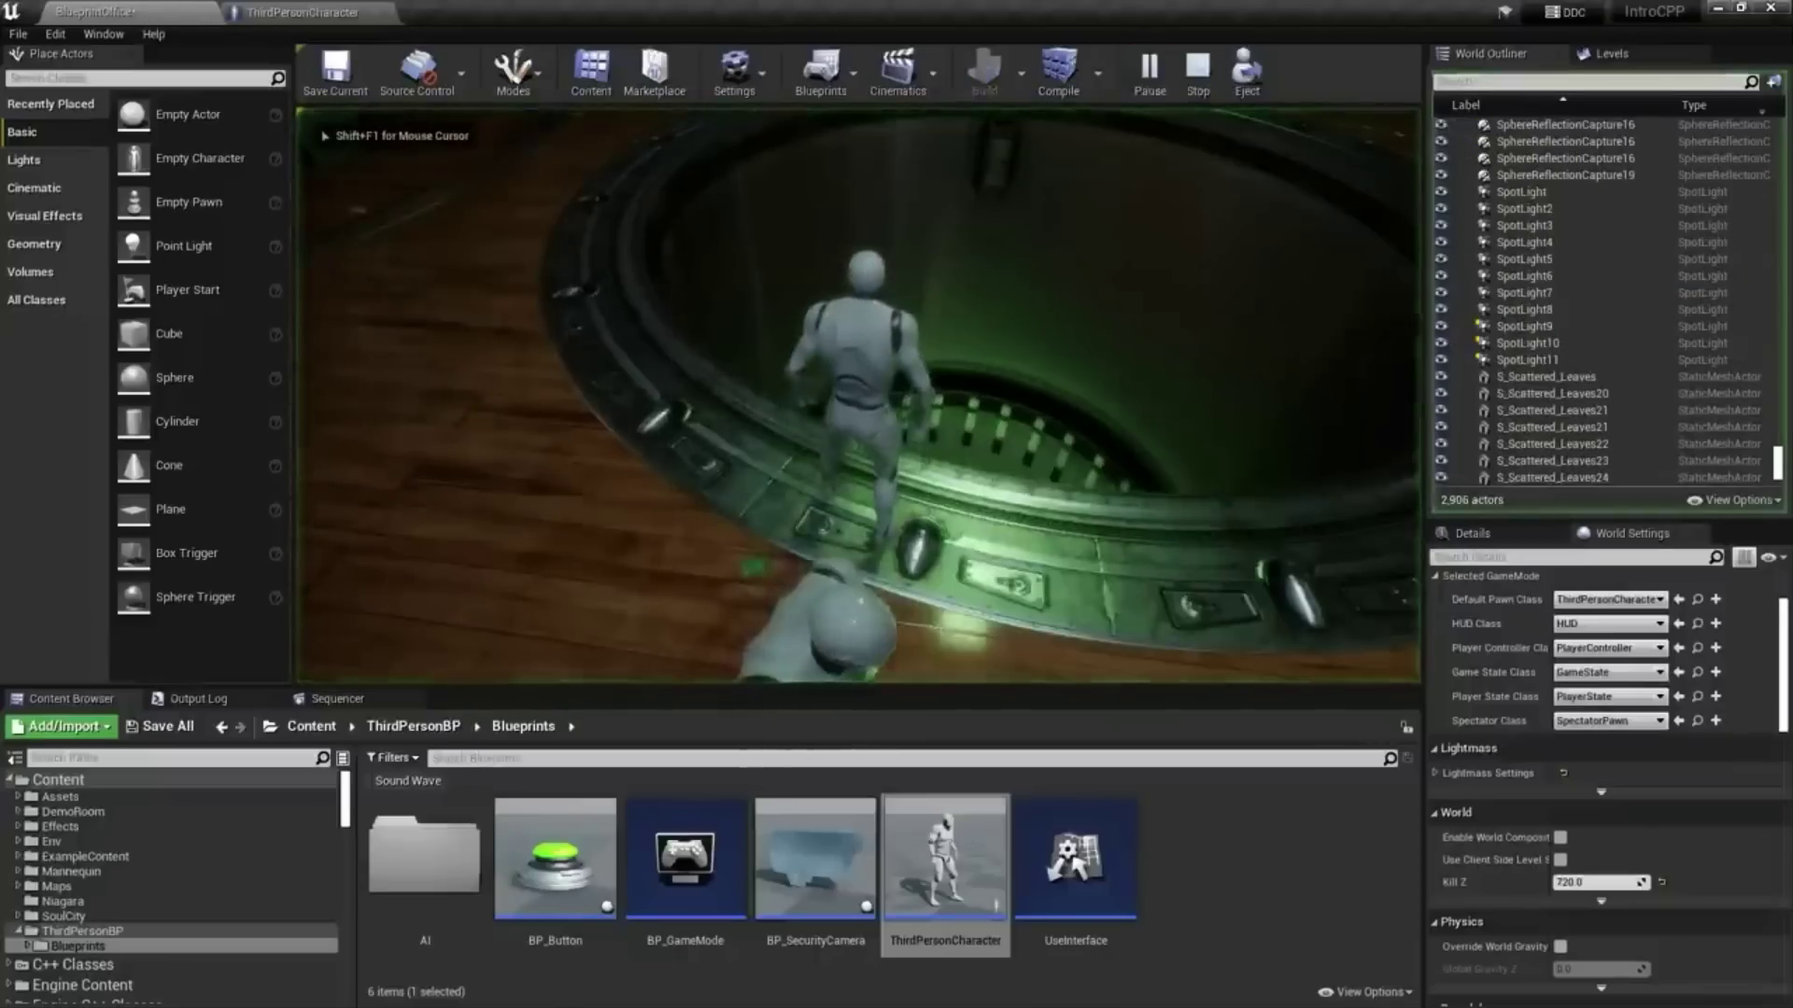
Walk the character off the edge into the pit twice to trigger the respawn
key(w)
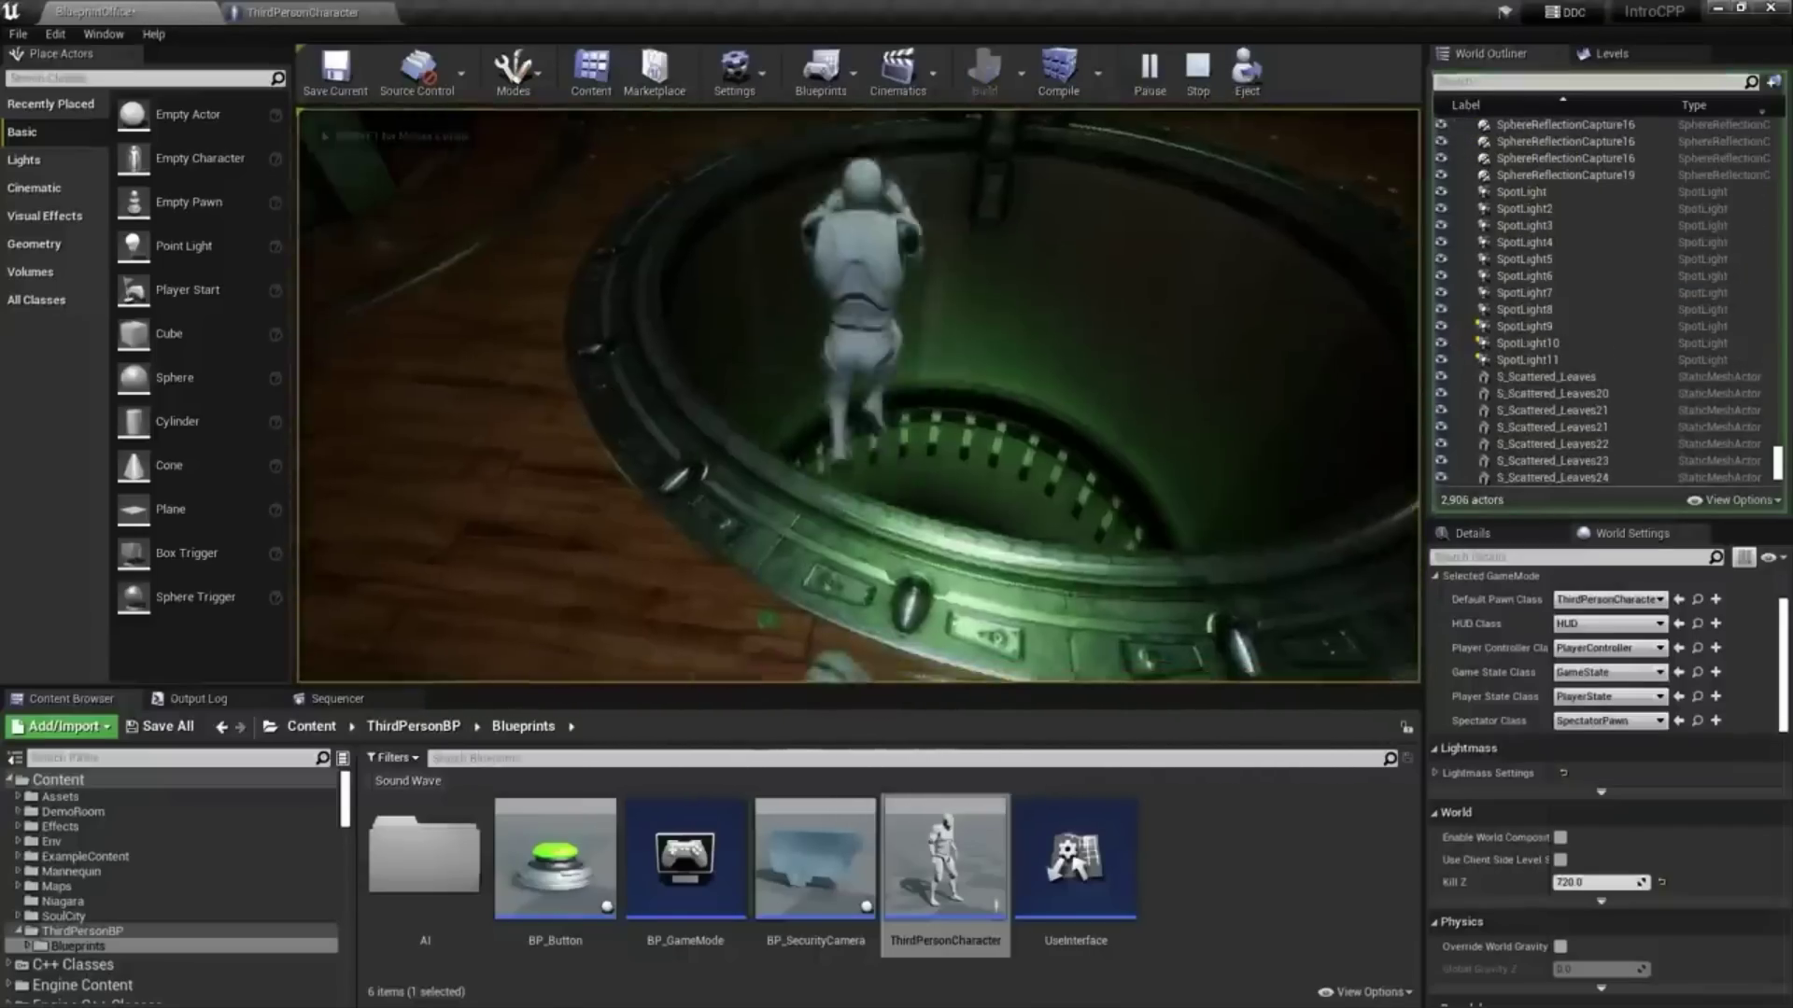
key(w)
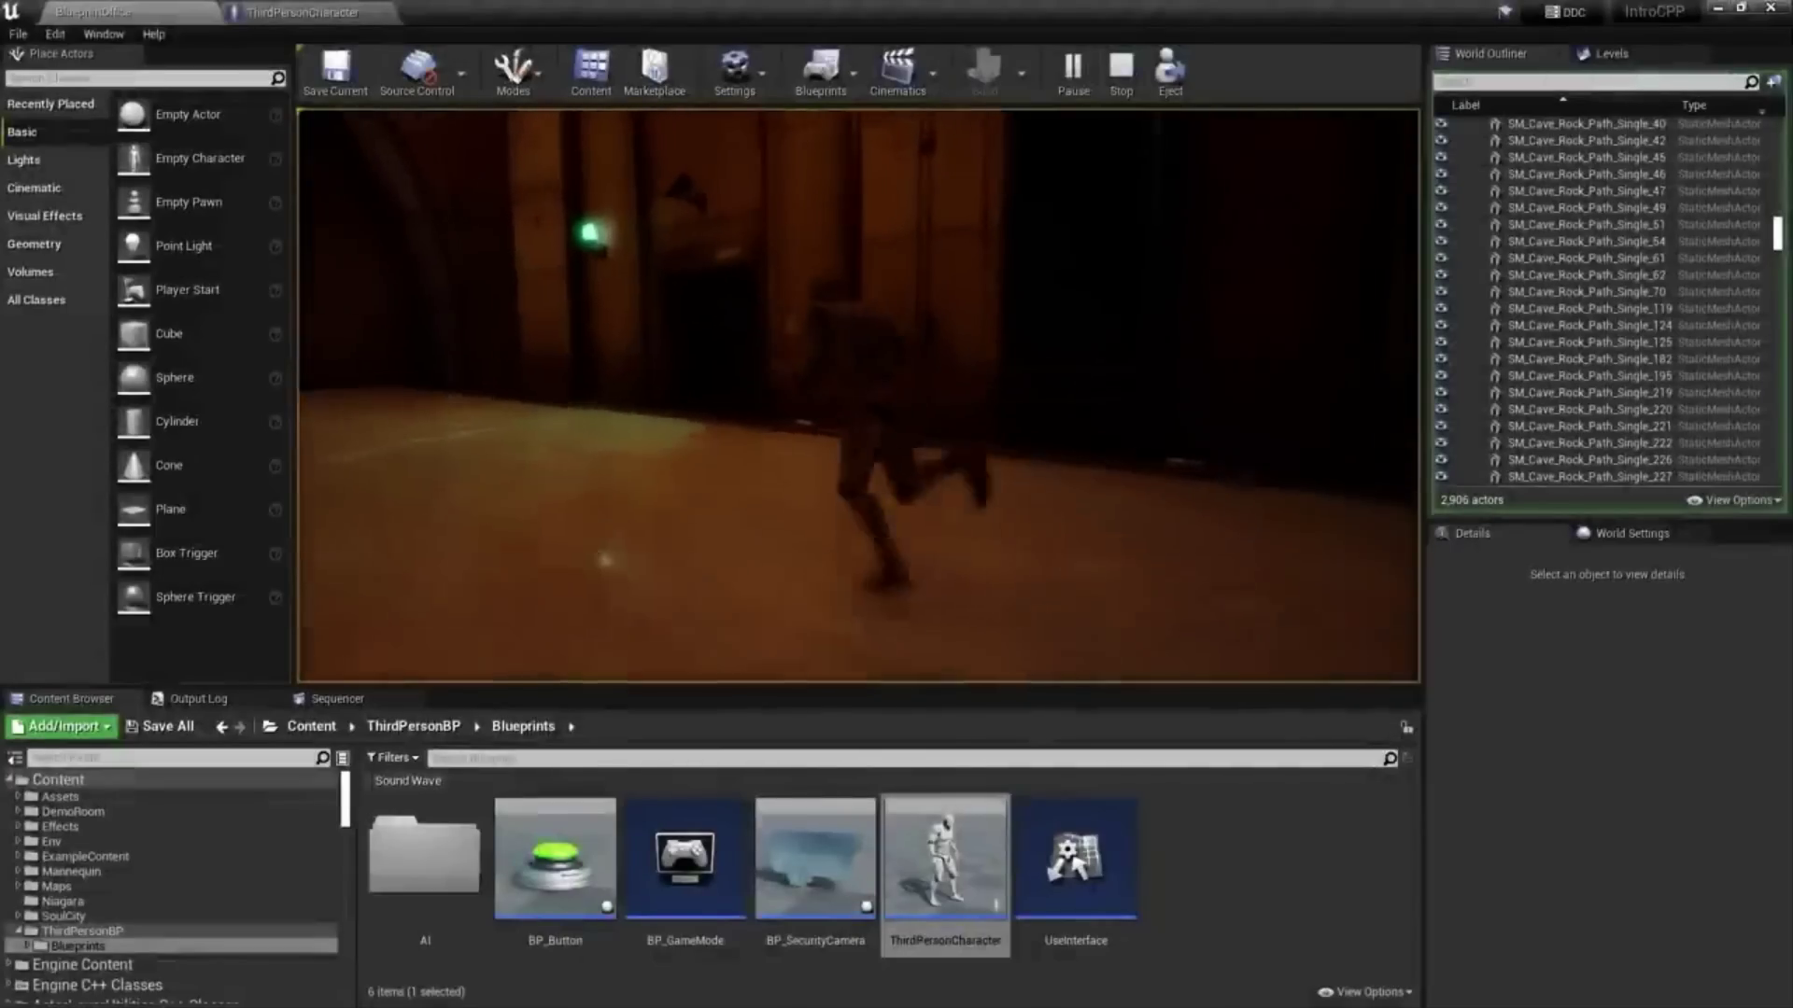
Run the character around the room, stop the play session, and open BP_SecurityCamera
key(w)
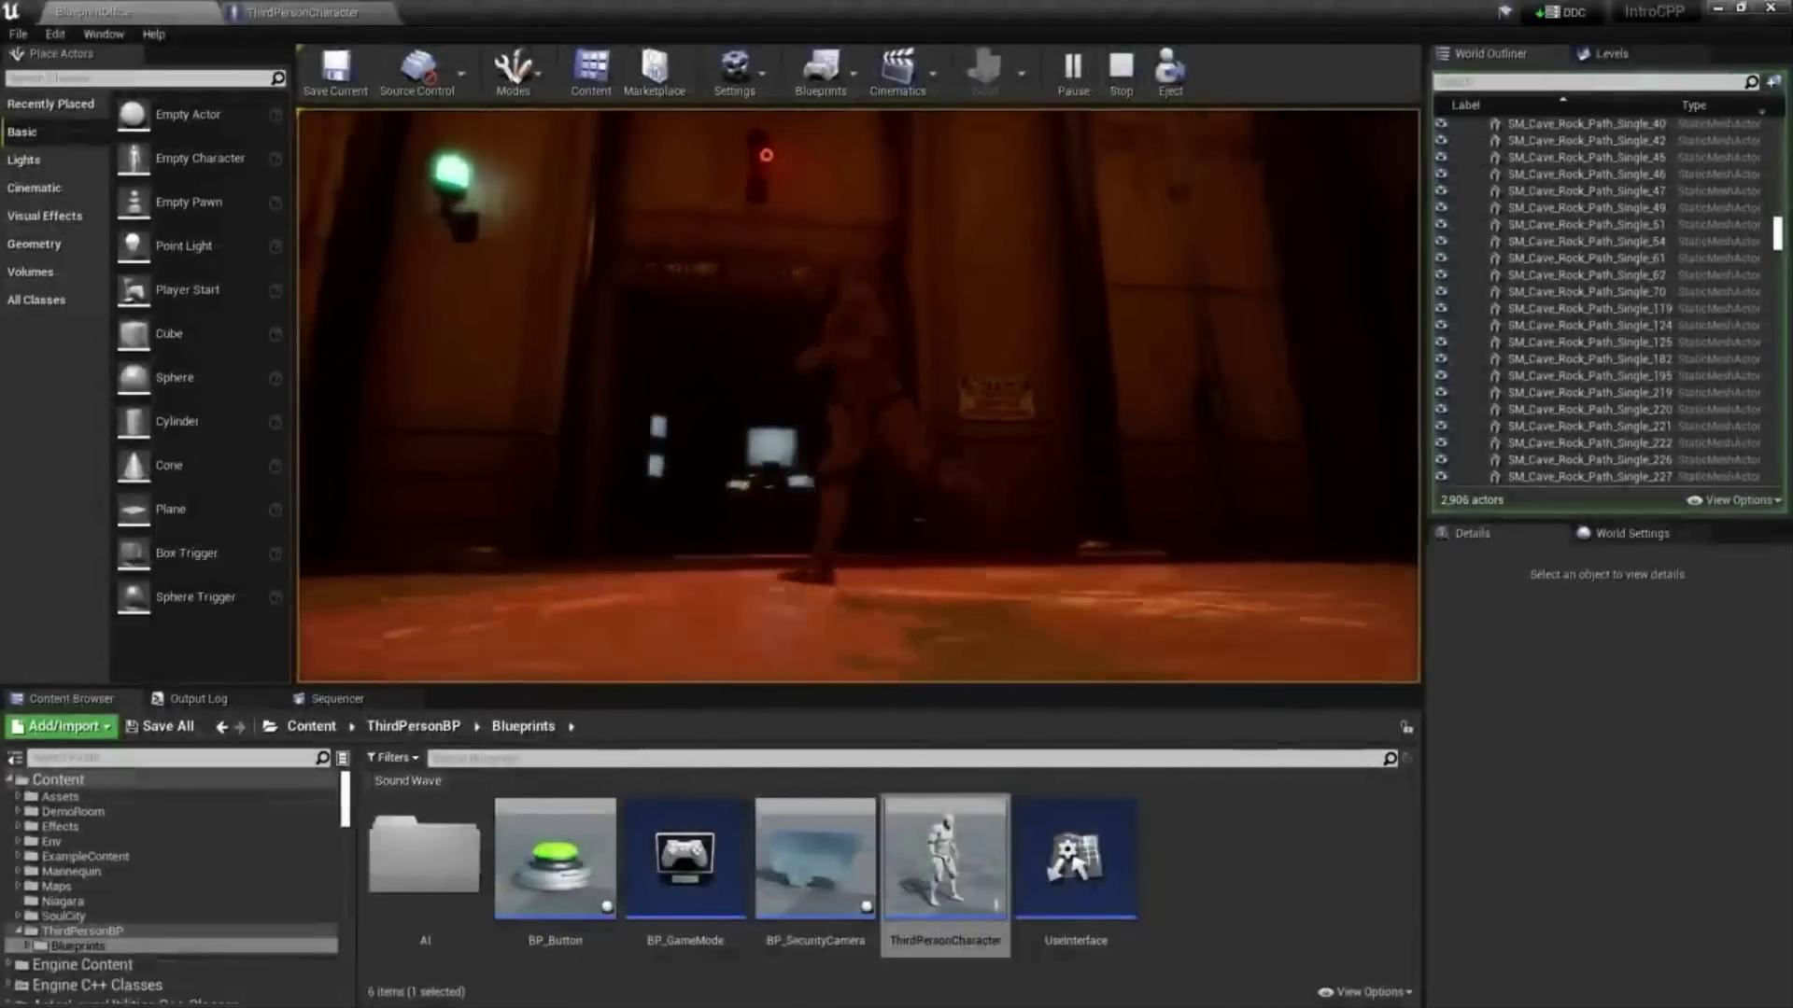
key(w)
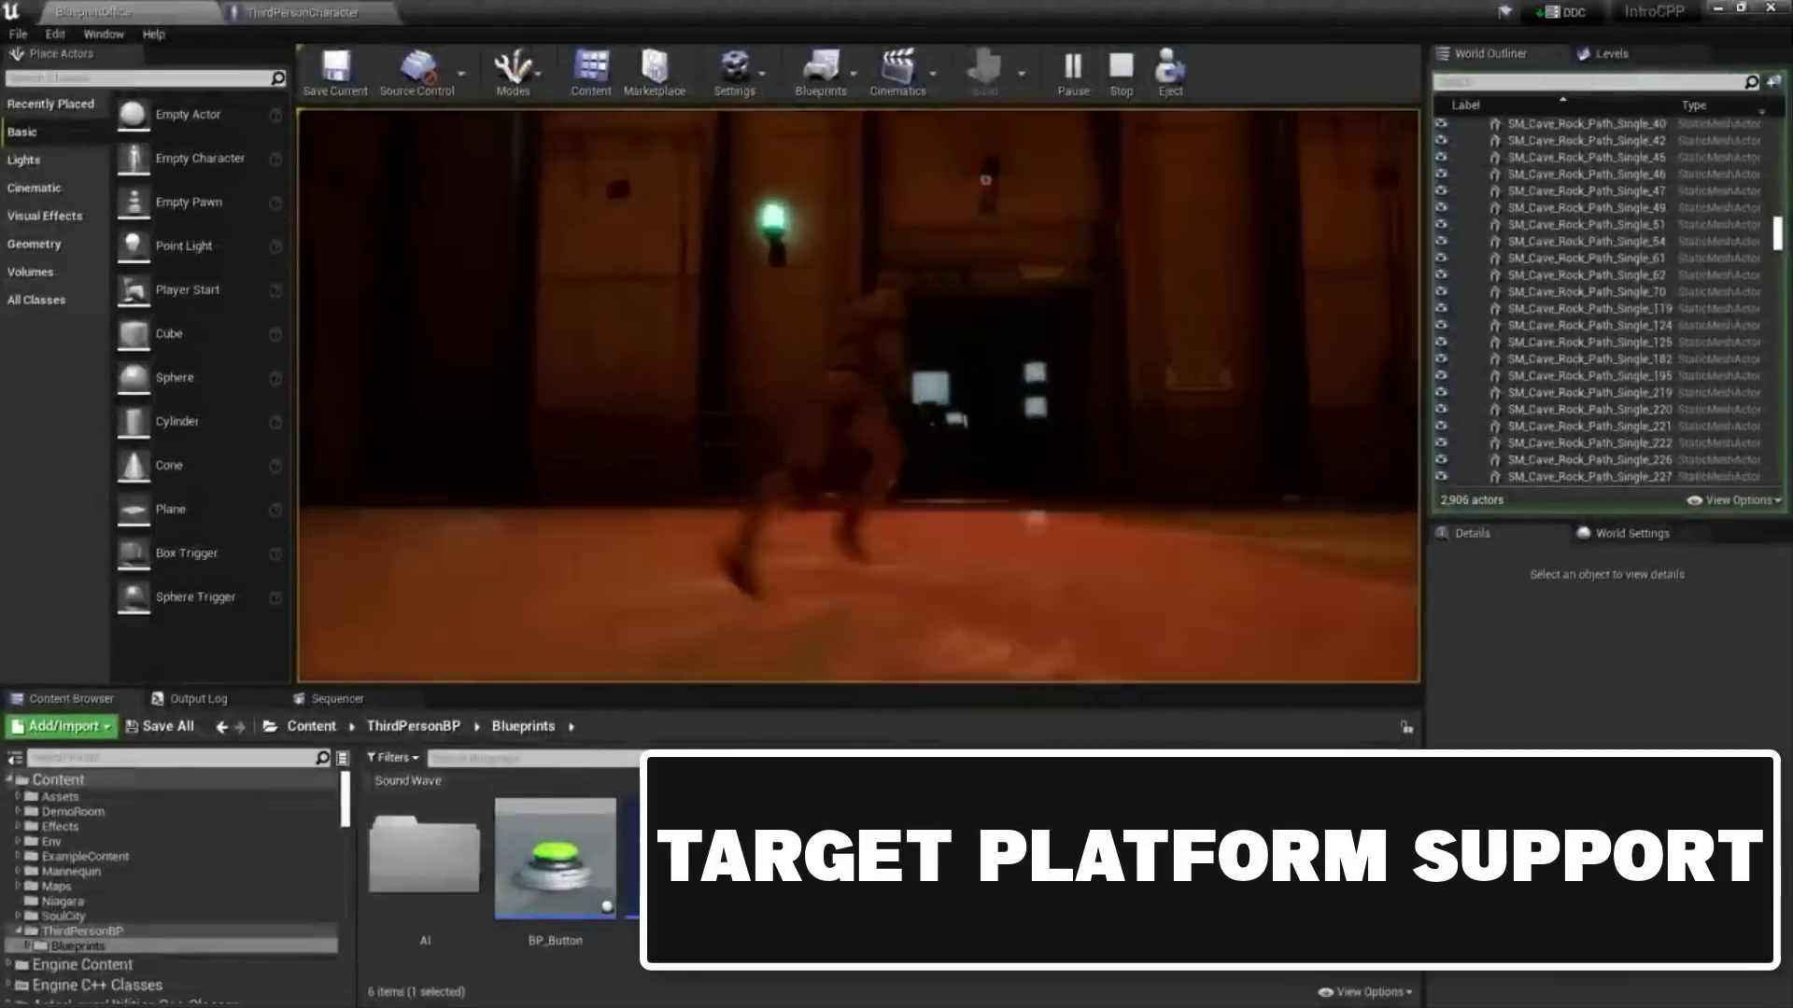
key(w)
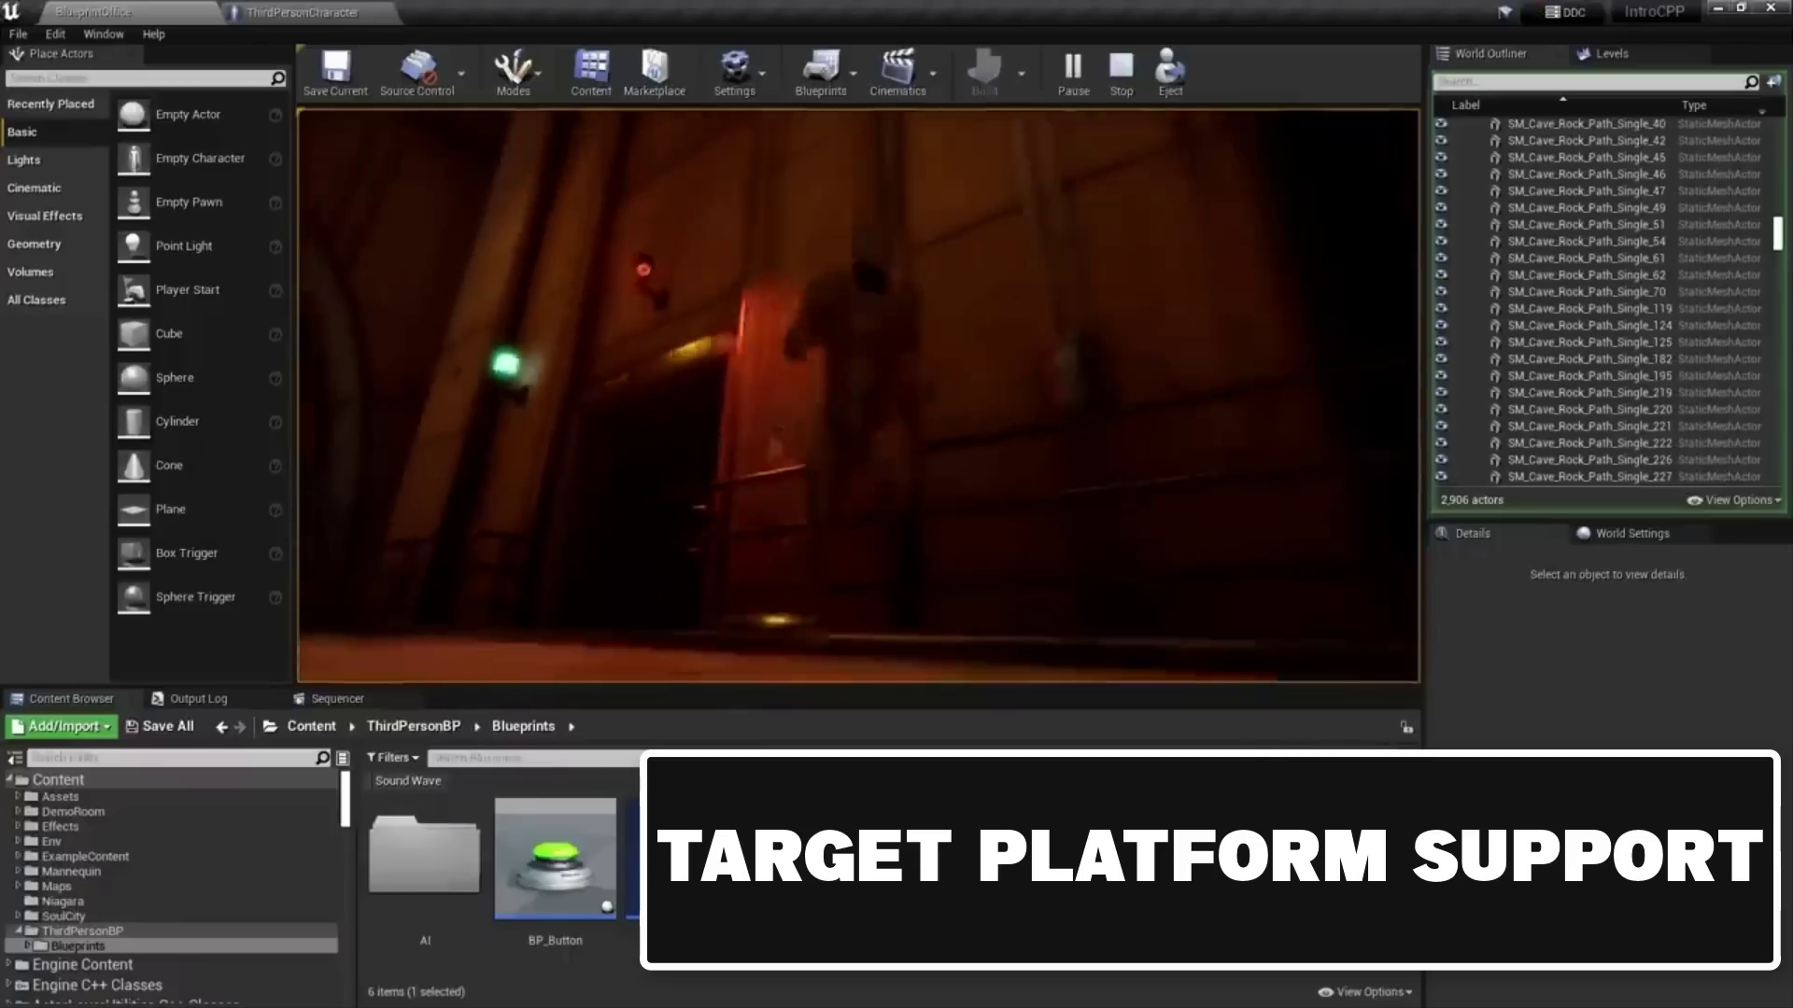
key(w)
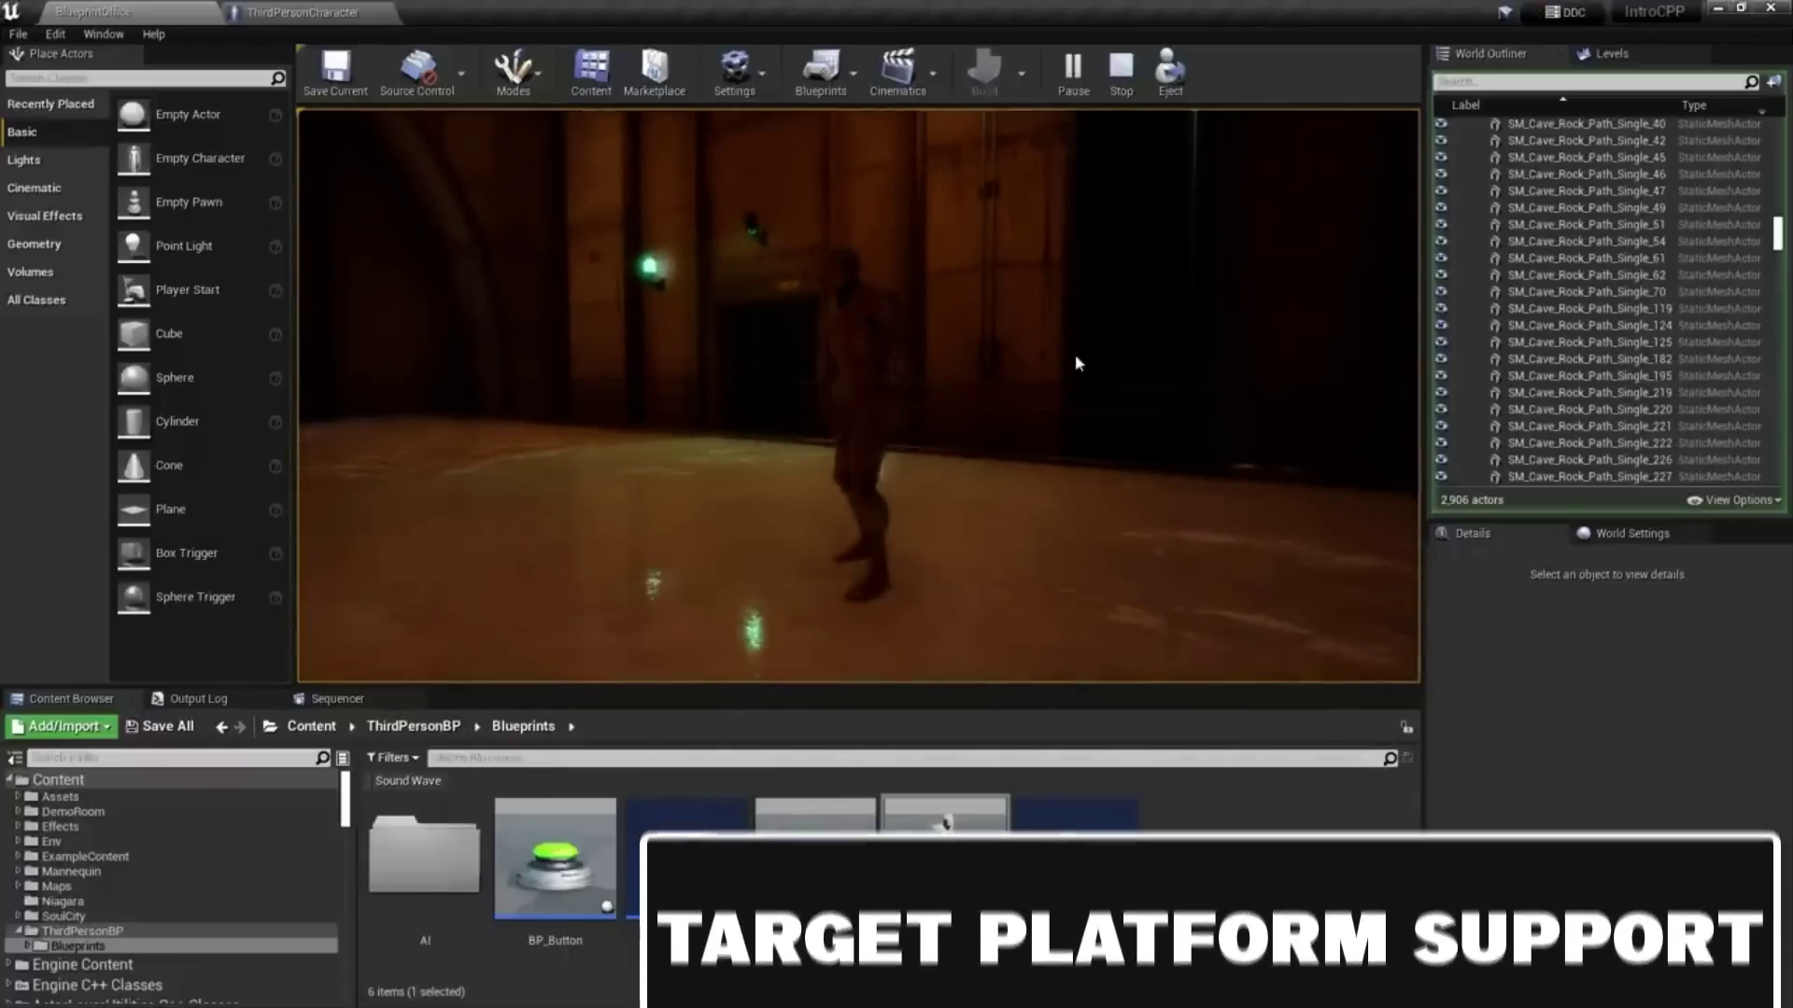
key(Escape)
double_click(839, 836)
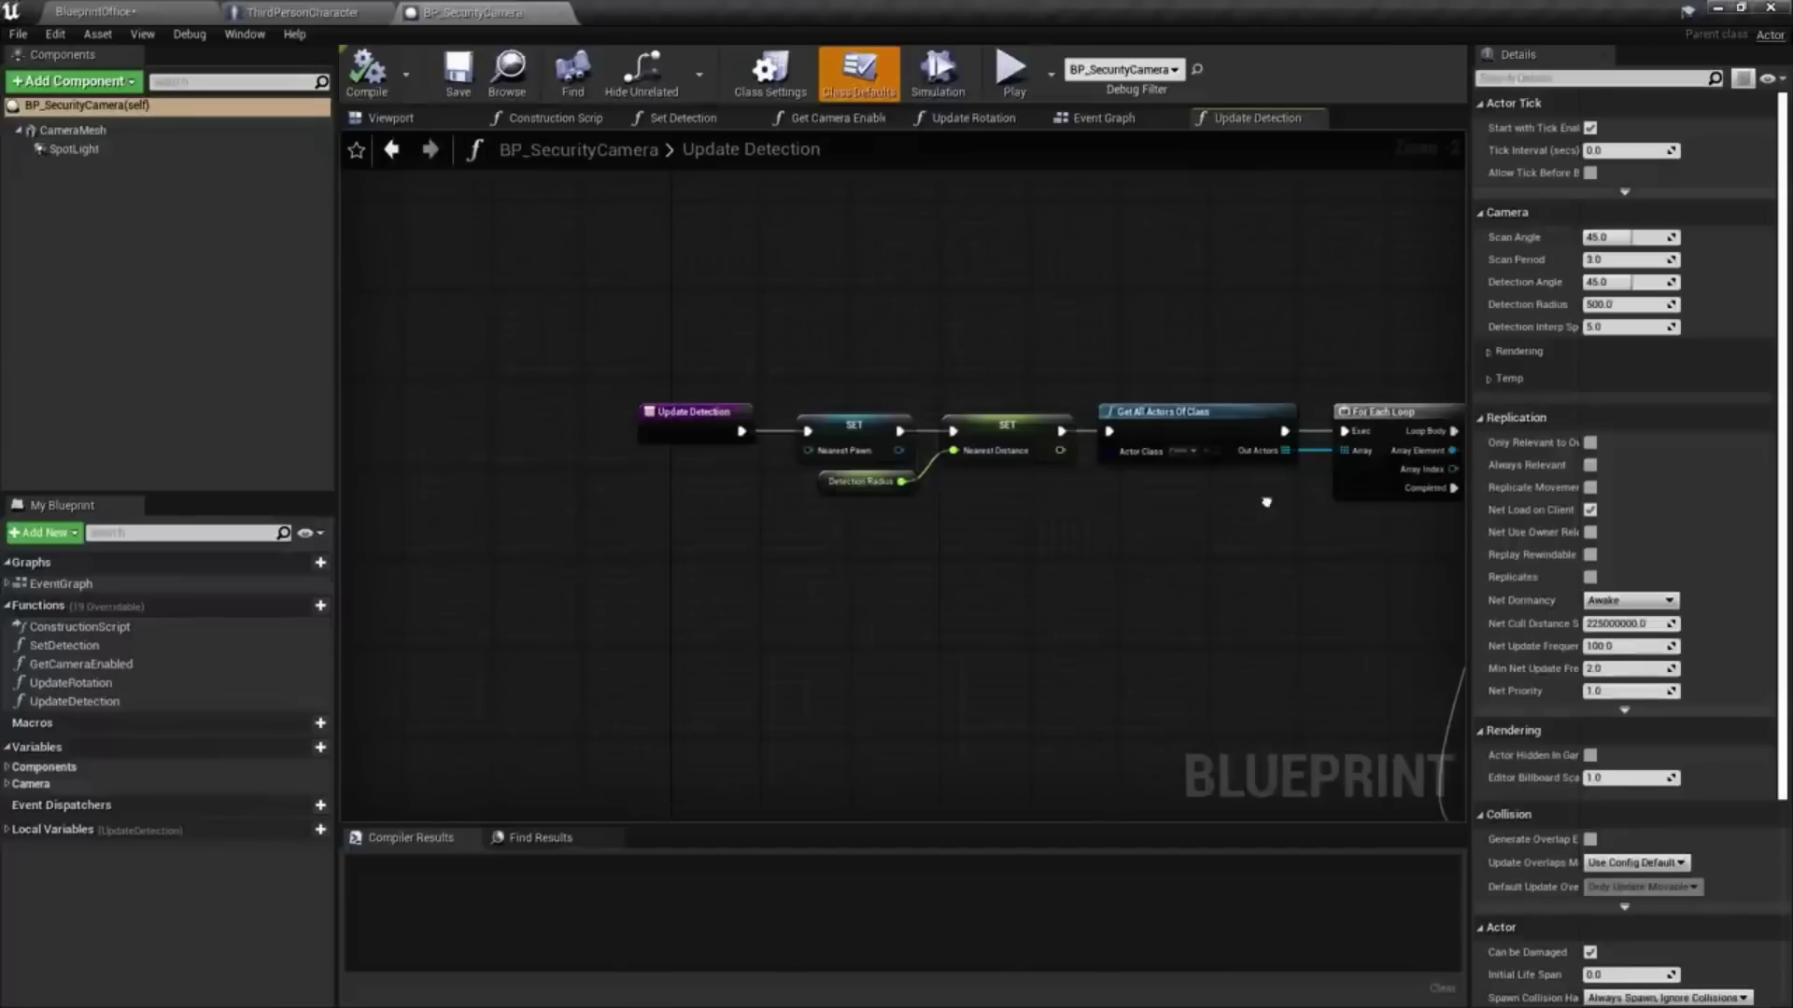
right_drag(1266, 502, 859, 500)
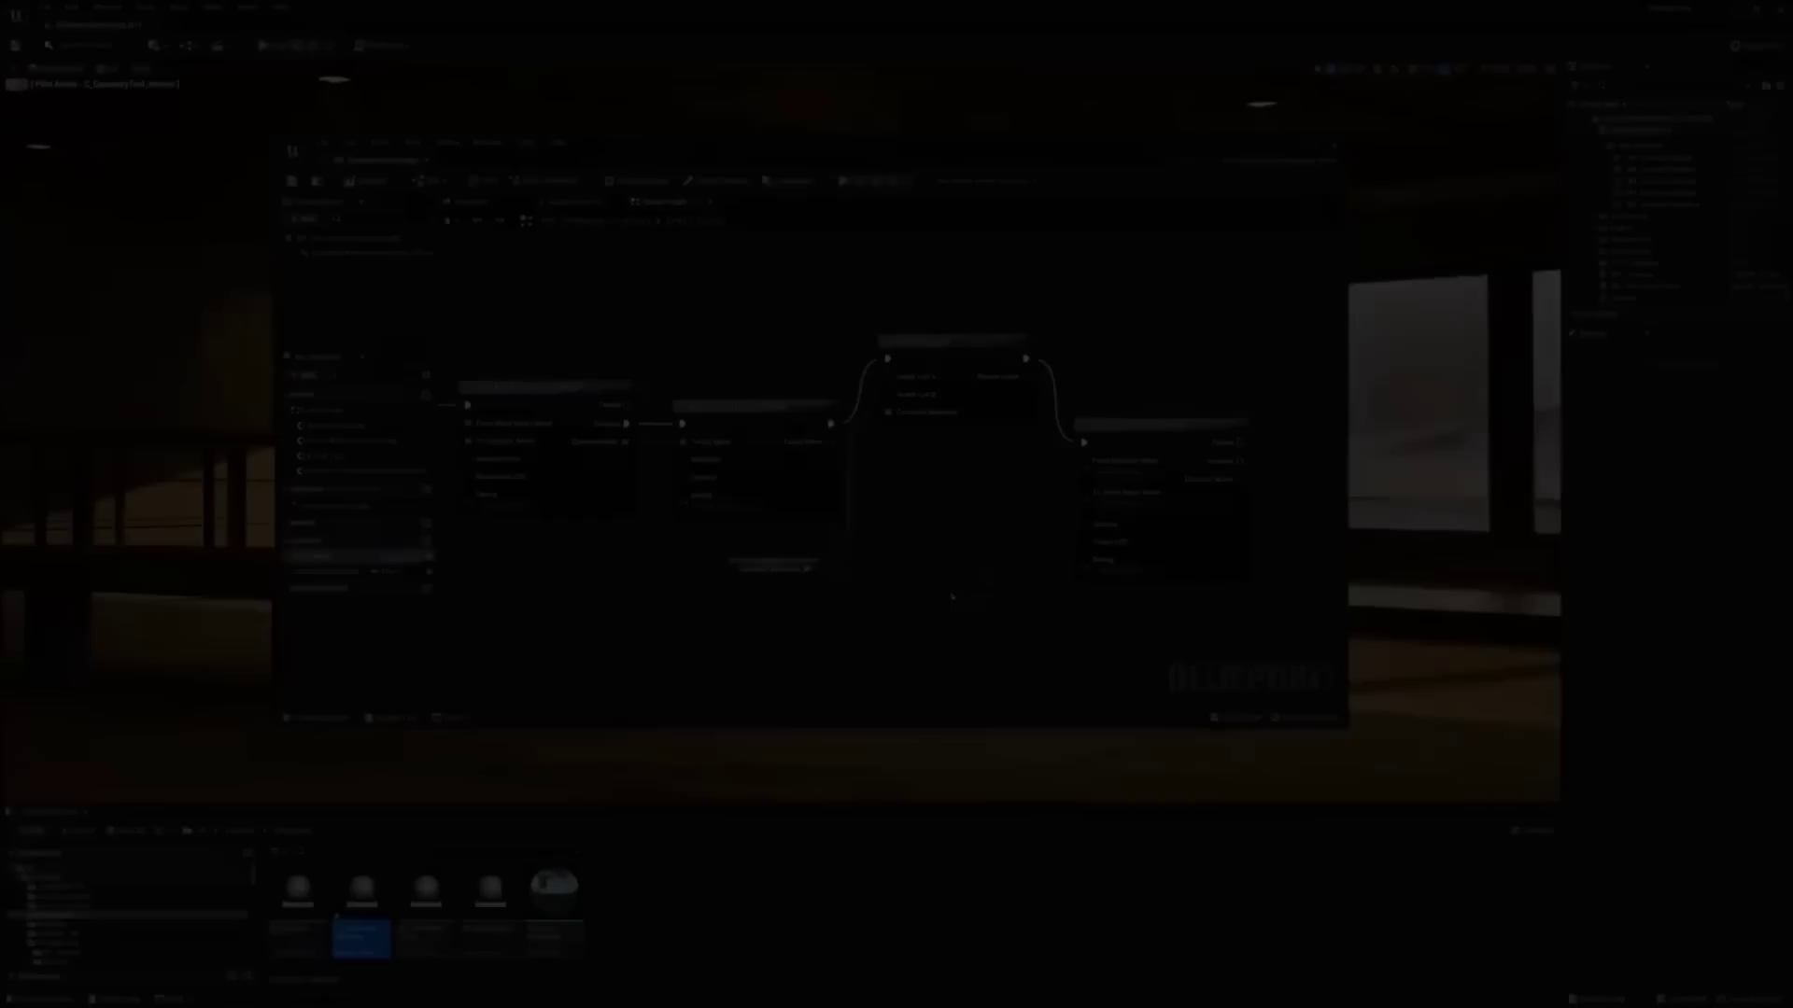
Wire Target Mesh into the Copy Mesh node's input
drag(830, 442, 1074, 474)
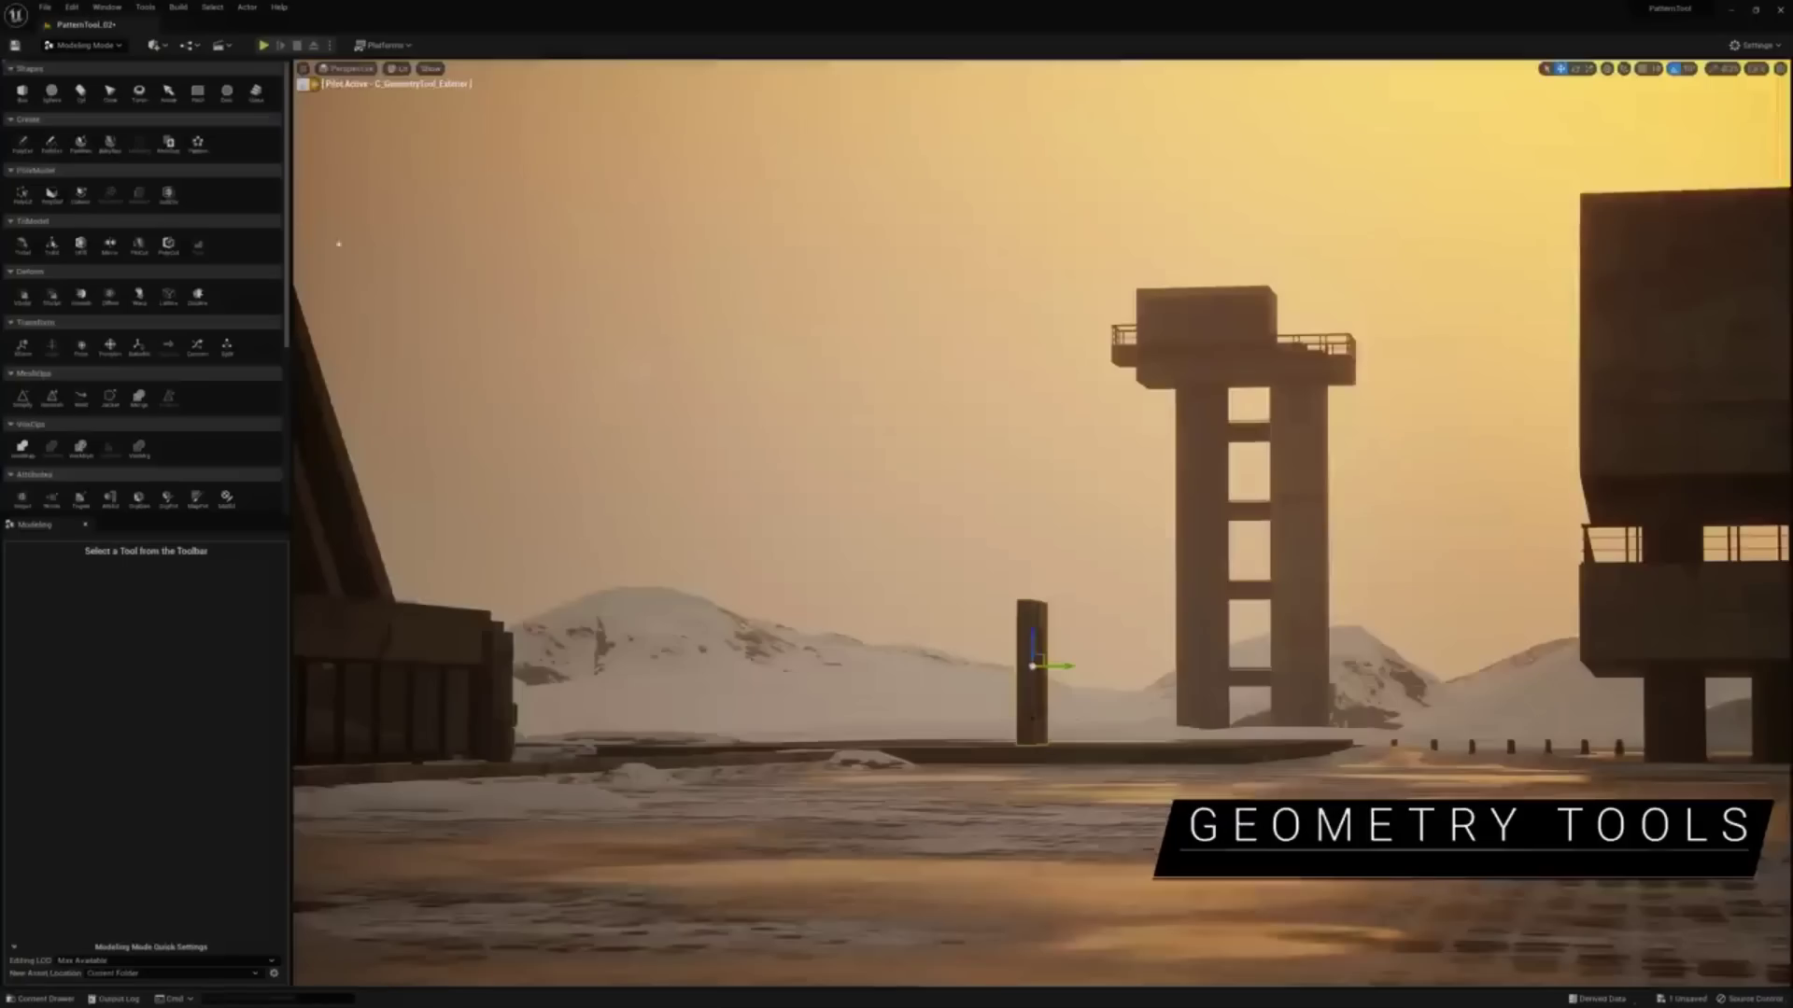
Apply the Pattern tool with a Circle shape and drag the gizmo up to stack more rows
click(197, 143)
click(182, 565)
click(173, 600)
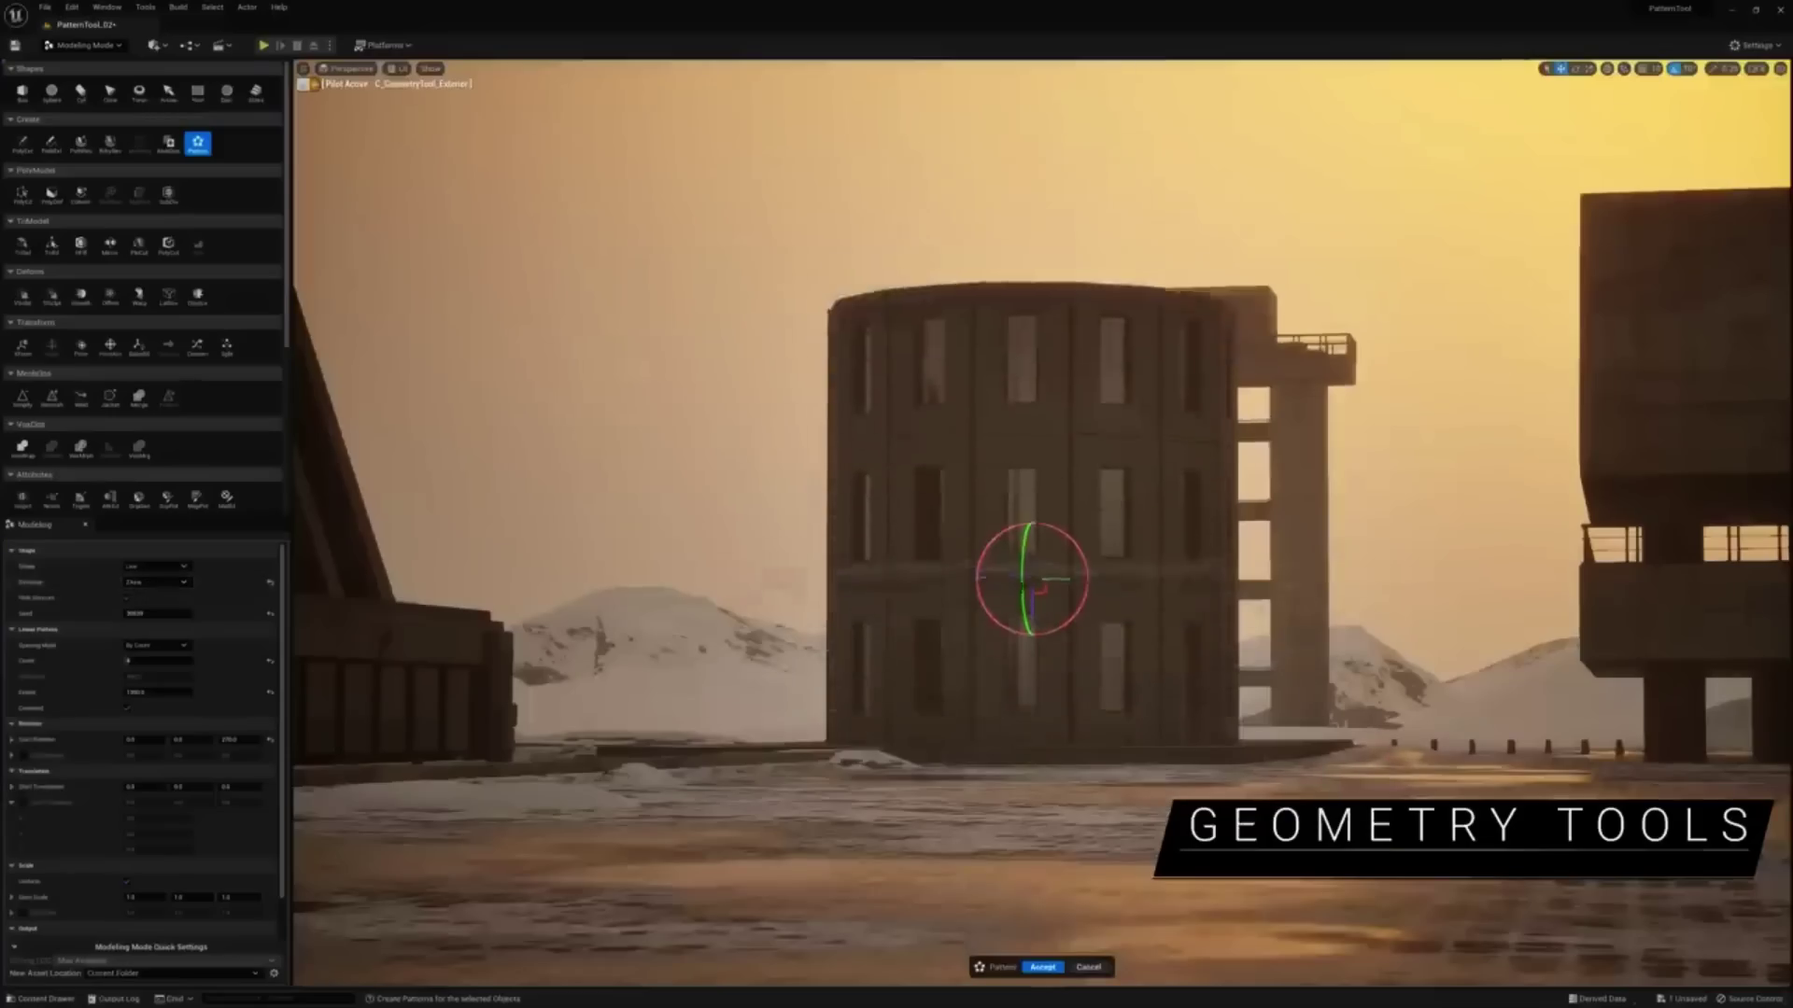
drag(1027, 579, 1027, 448)
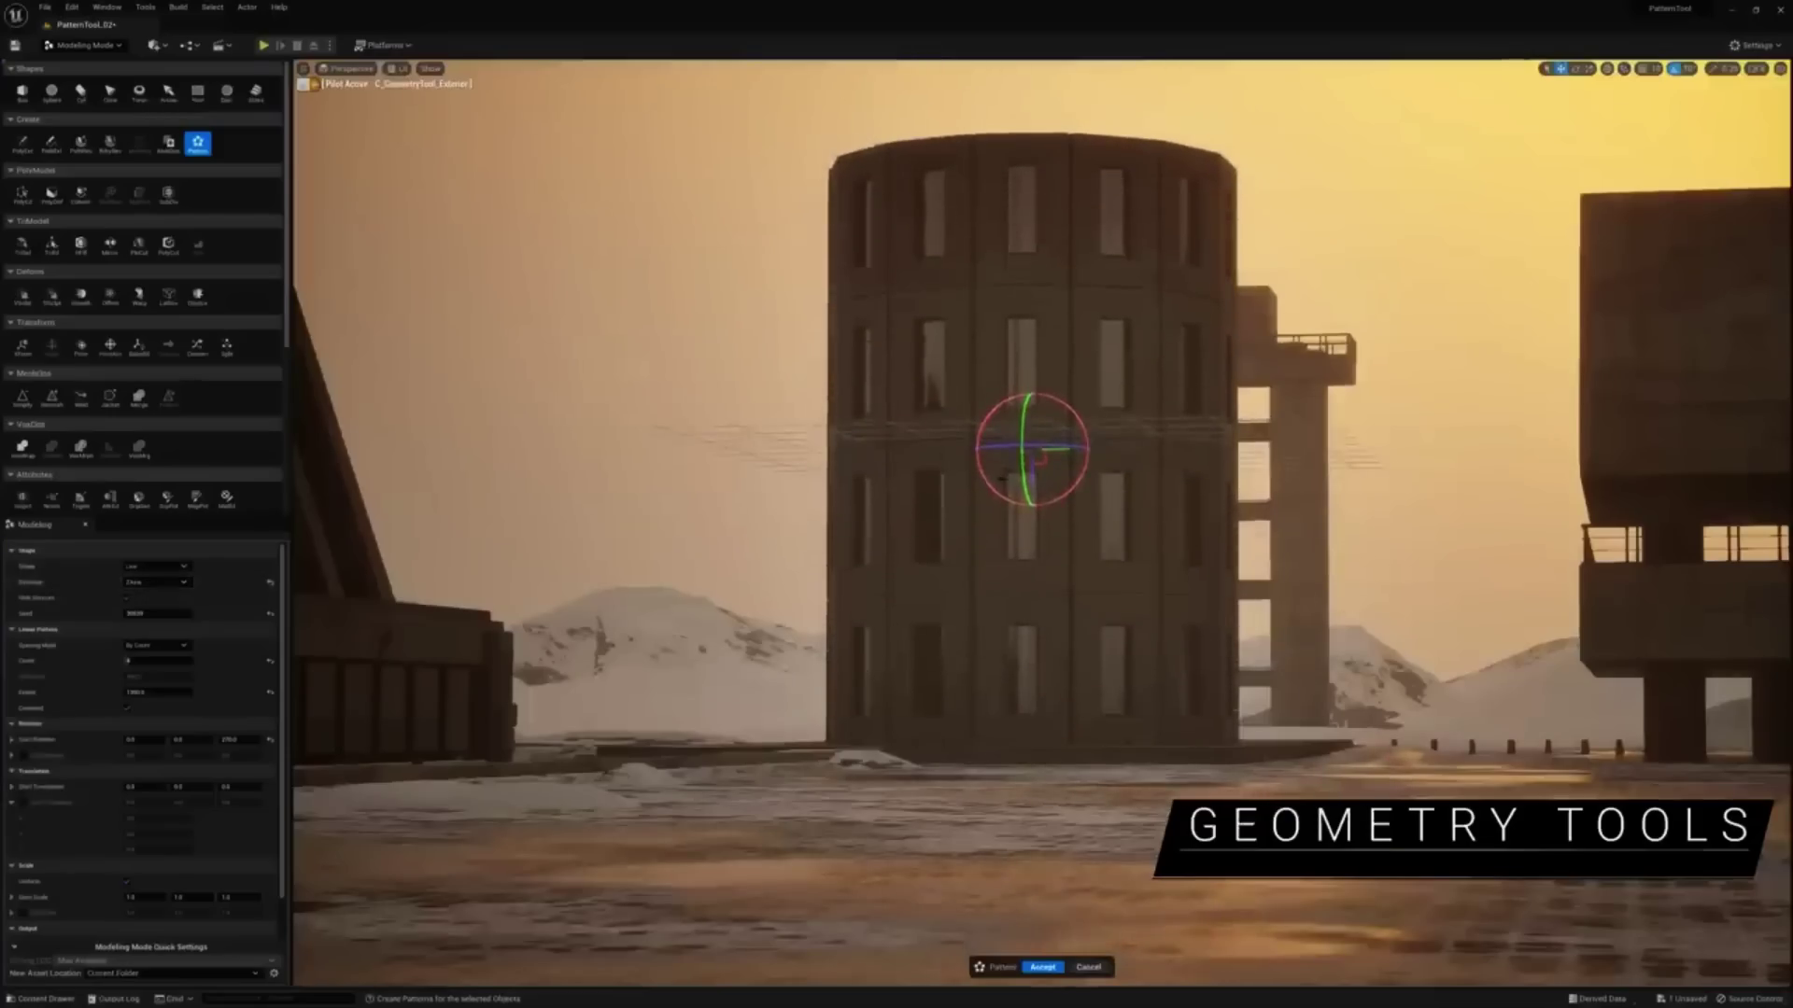